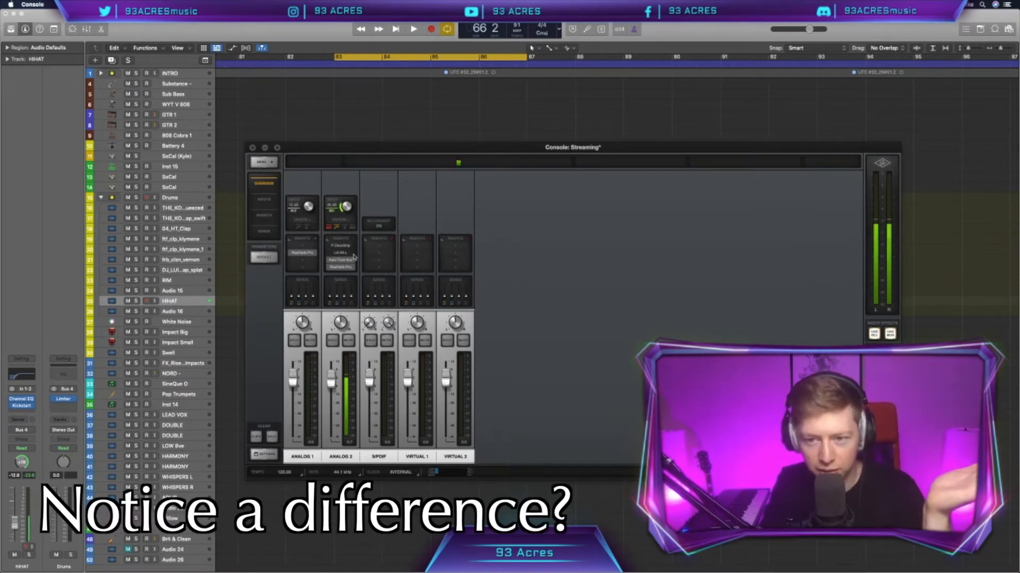
- Close the Console: Streaming window and look over the earlier arrangement back to the BIRTHDAY section
{"action": "left_click", "coordinate": [253, 149]}
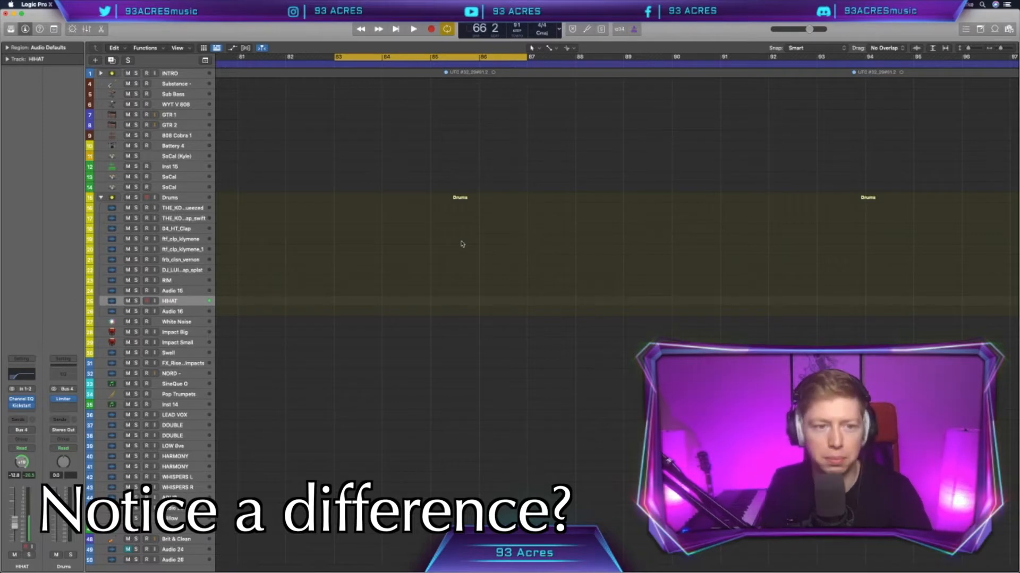
{"action": "scroll", "coordinate": [353, 254], "scroll_direction": "left", "scroll_amount": 1}
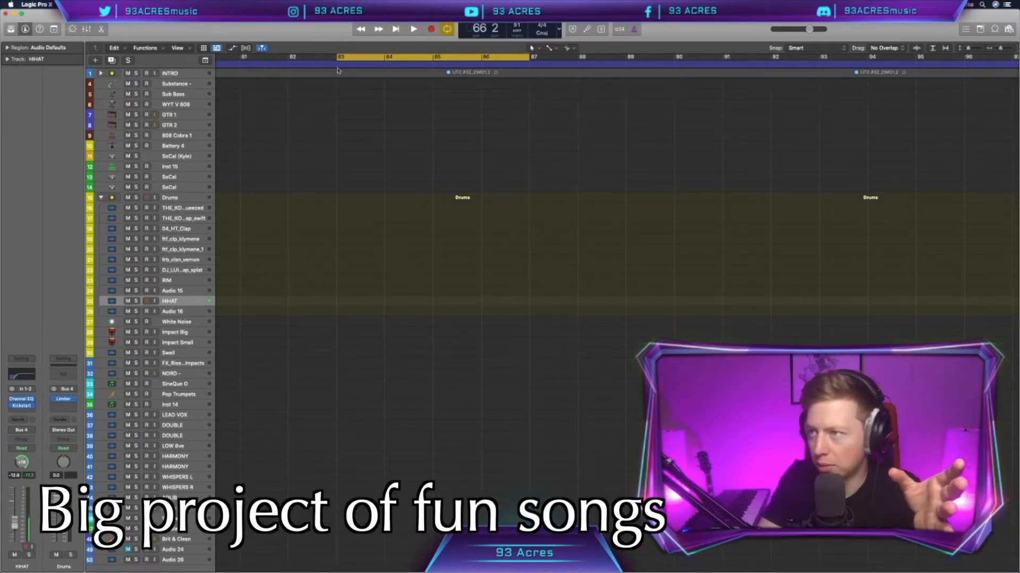
{"action": "scroll", "coordinate": [337, 71], "scroll_direction": "left", "scroll_amount": 15}
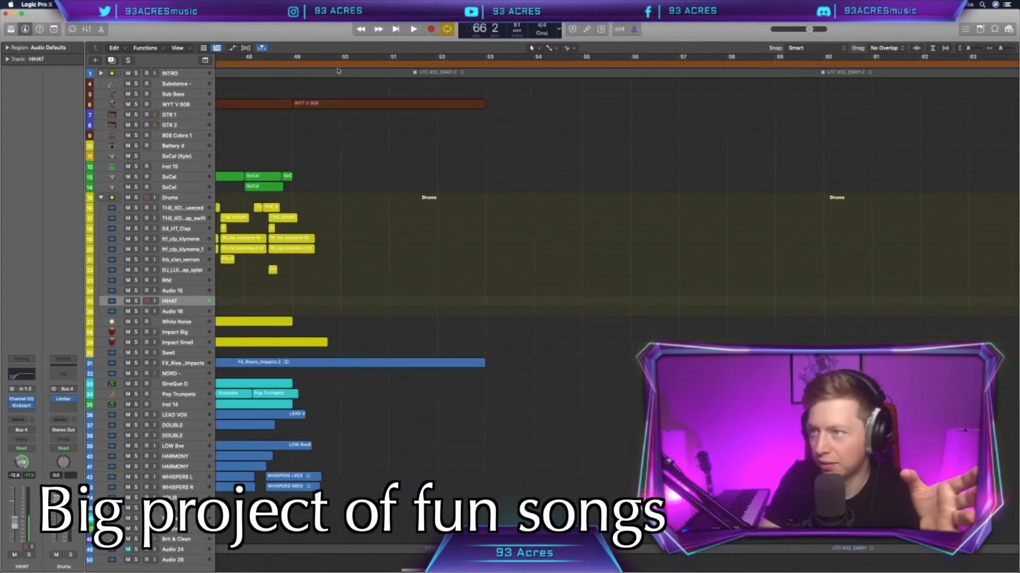
{"action": "scroll", "coordinate": [338, 71], "scroll_direction": "left", "scroll_amount": 12}
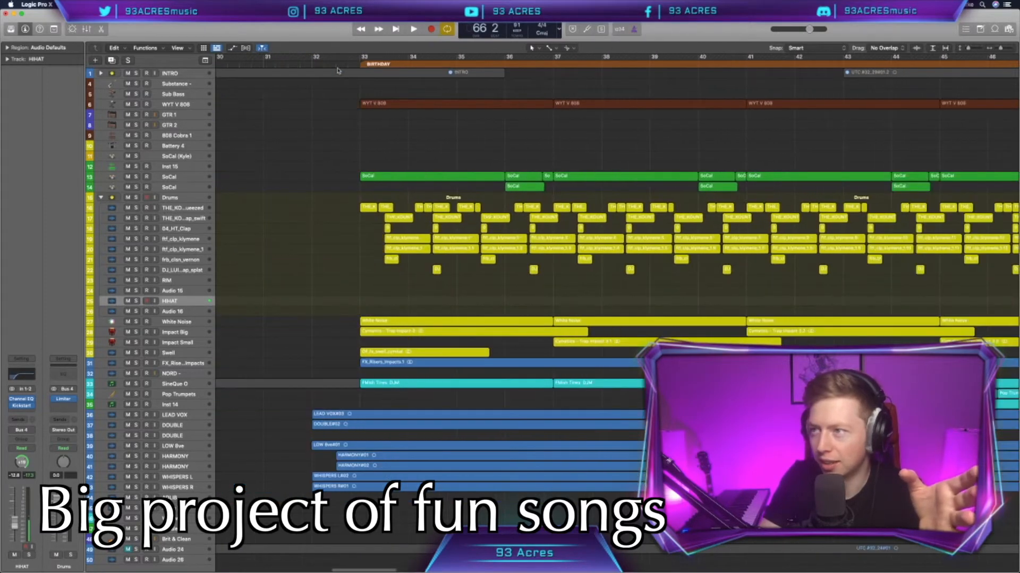
{"action": "scroll", "coordinate": [338, 71], "scroll_direction": "right", "scroll_amount": 20}
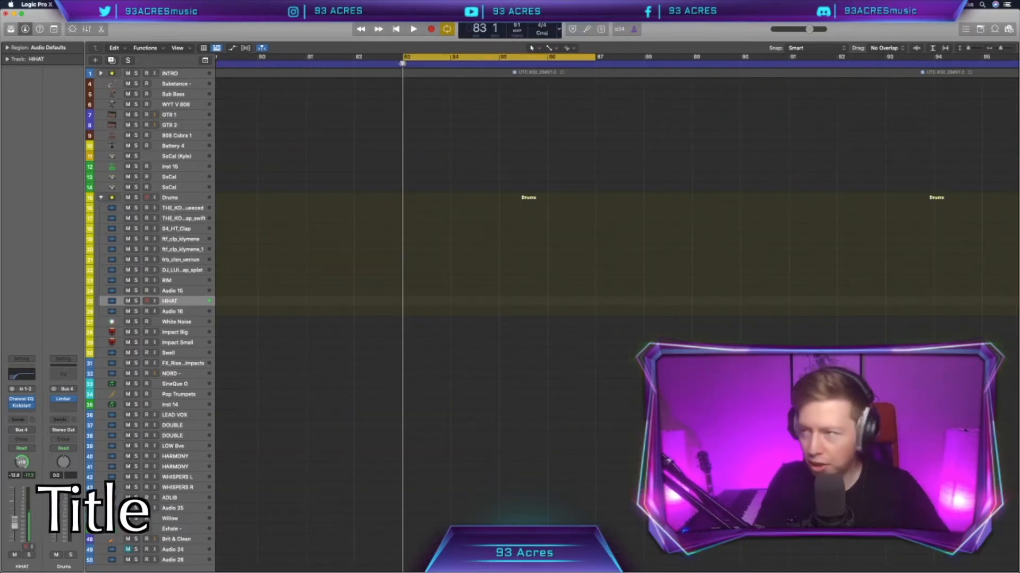
- Create a marker at bar 83, show the global tracks, and name the marker LEMONADE
{"action": "key", "text": "alt+apostrophe"}
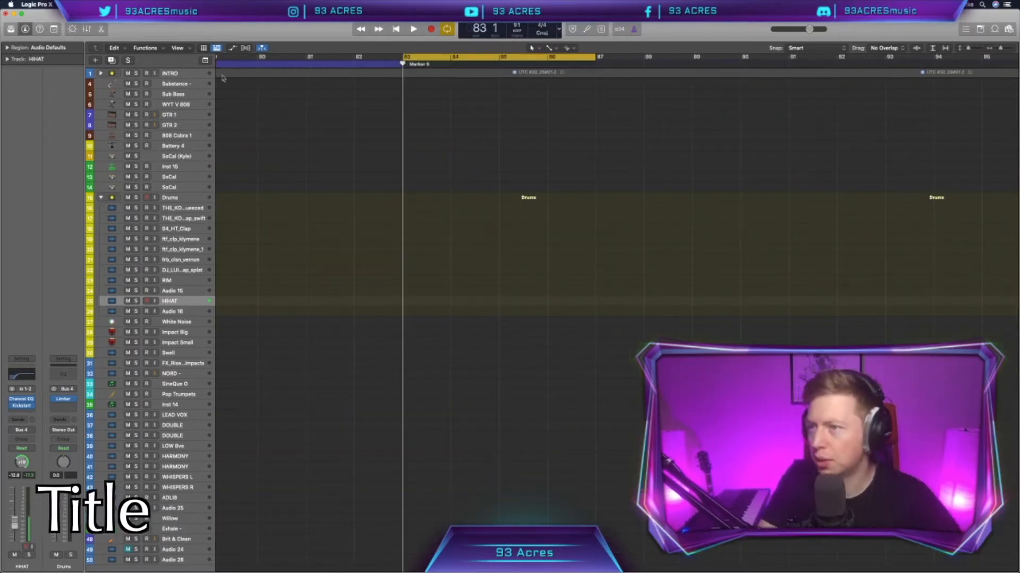
{"action": "left_click", "coordinate": [205, 60]}
{"action": "double_click", "coordinate": [430, 83]}
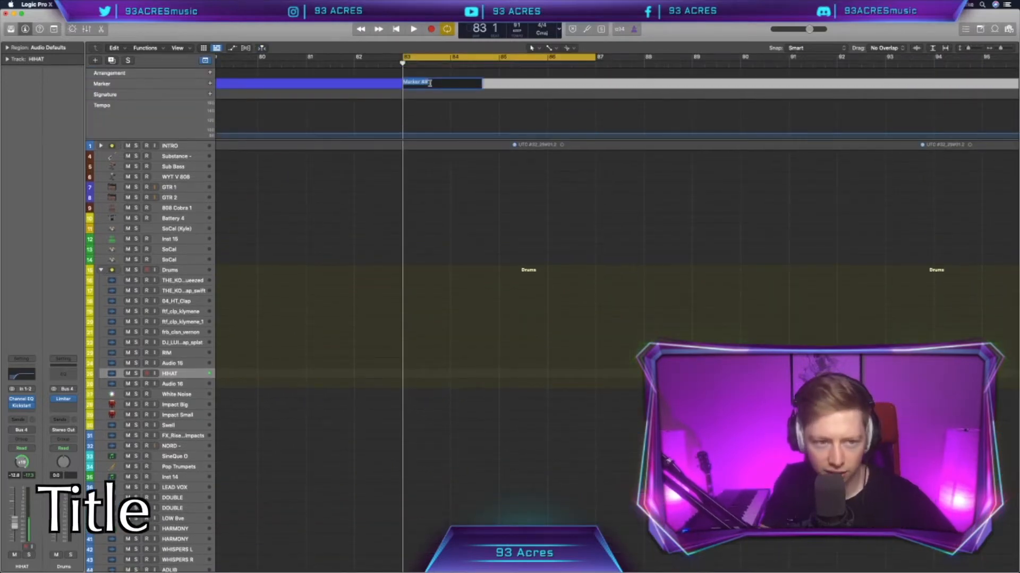
{"action": "type", "text": "LEMON"}
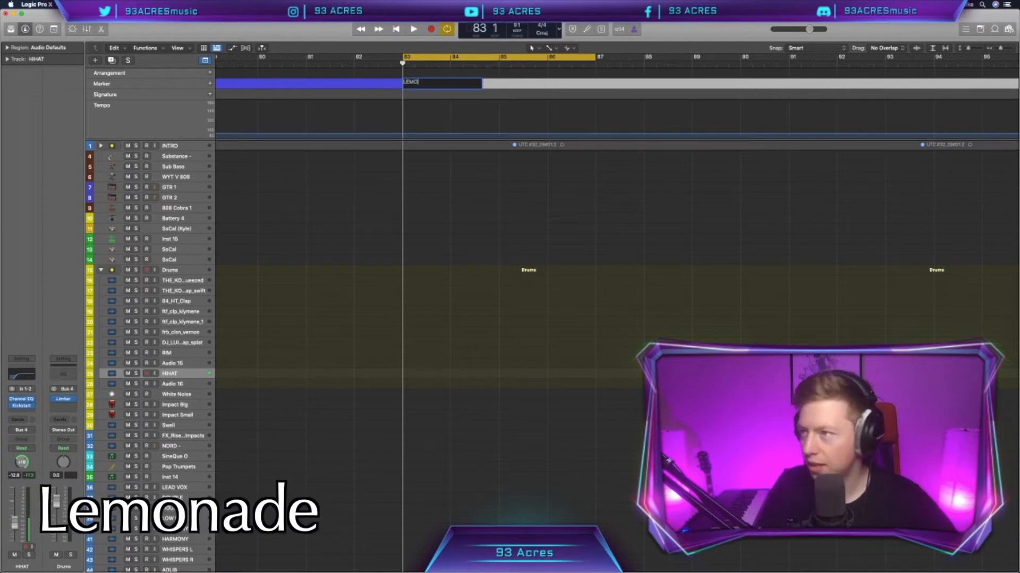
{"action": "type", "text": "ADE"}
{"action": "key", "text": "Return"}
- Colour the LEMONADE marker yellow
{"action": "key", "text": "alt+c"}
{"action": "left_click", "coordinate": [240, 301]}
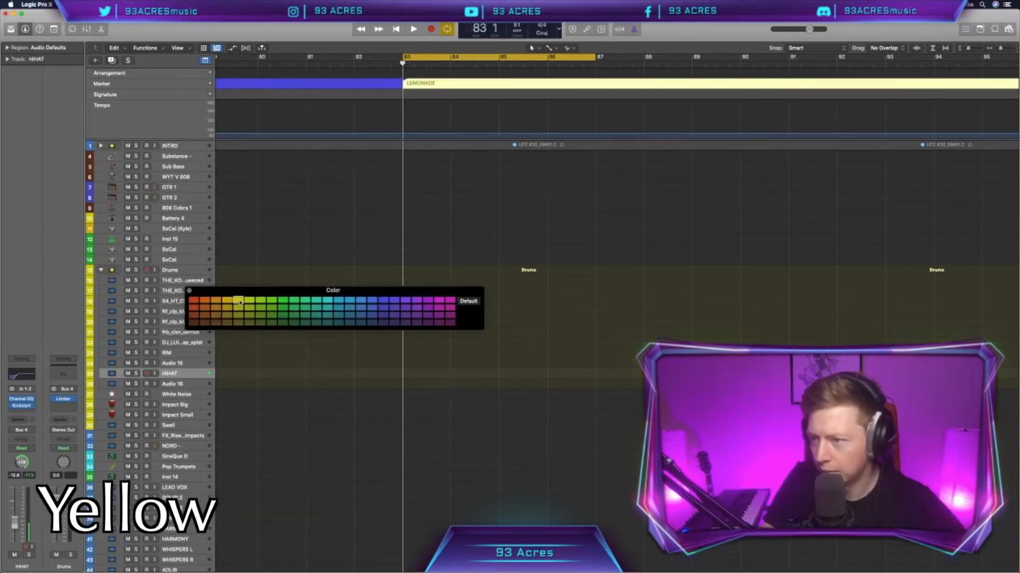
{"action": "key", "text": "alt+c"}
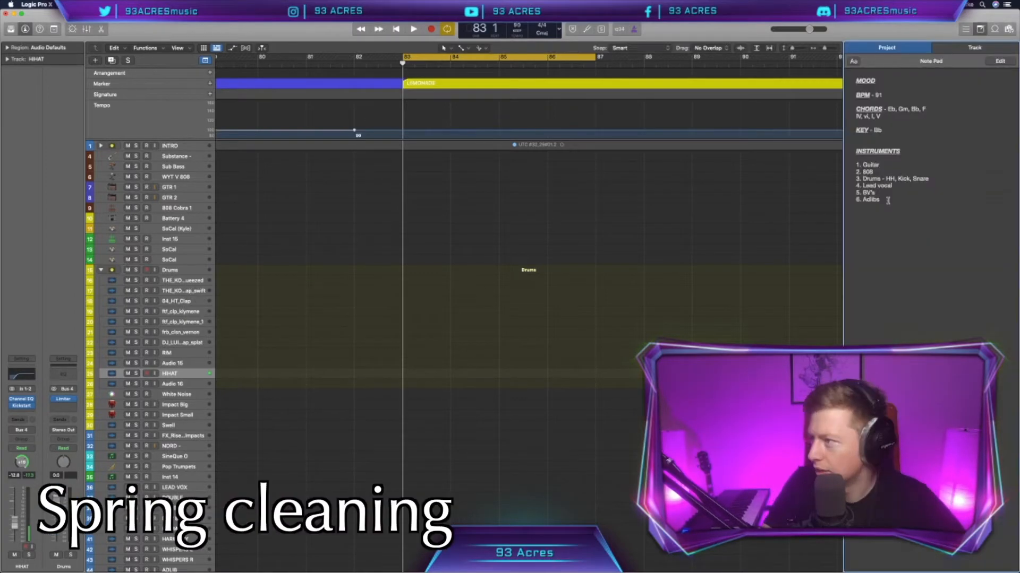
- Clear the old BPM, chords, key and instrument entries from the project notes, keeping only the headings
{"action": "left_click_drag", "start_coordinate": [887, 200], "coordinate": [860, 177]}
{"action": "left_click_drag", "start_coordinate": [860, 178], "coordinate": [851, 166]}
{"action": "key", "text": "BackSpace"}
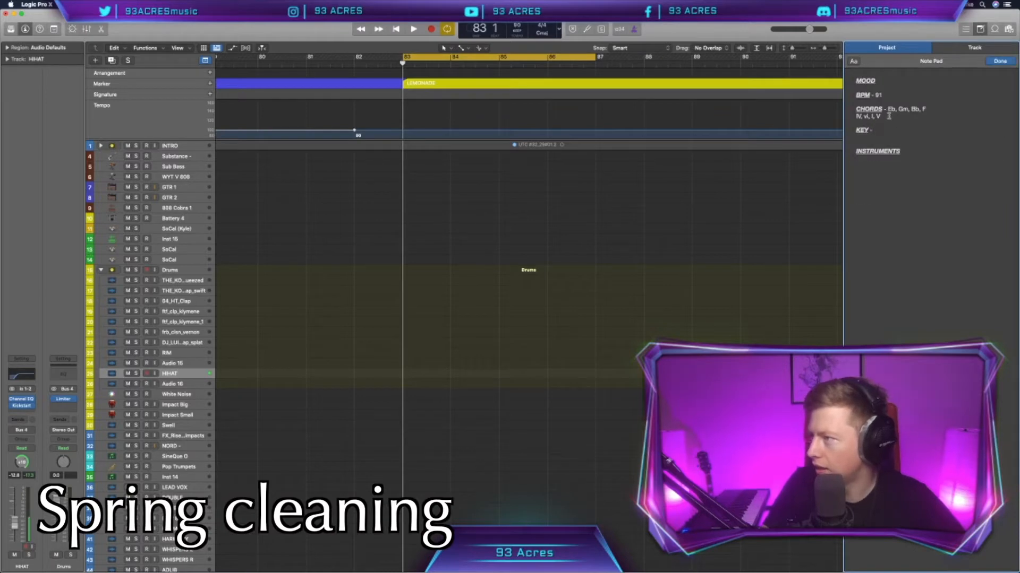
{"action": "key", "text": "BackSpace"}
{"action": "key", "text": "BackSpace"}
{"action": "key", "text": "BackSpace"}
{"action": "key", "text": "BackSpace"}
{"action": "key", "text": "BackSpace"}
{"action": "key", "text": "BackSpace"}
{"action": "key", "text": "BackSpace"}
{"action": "key", "text": "BackSpace"}
{"action": "key", "text": "BackSpace"}
{"action": "key", "text": "BackSpace"}
{"action": "key", "text": "BackSpace"}
{"action": "key", "text": "BackSpace"}
{"action": "key", "text": "BackSpace"}
{"action": "key", "text": "BackSpace"}
{"action": "key", "text": "BackSpace"}
{"action": "key", "text": "BackSpace"}
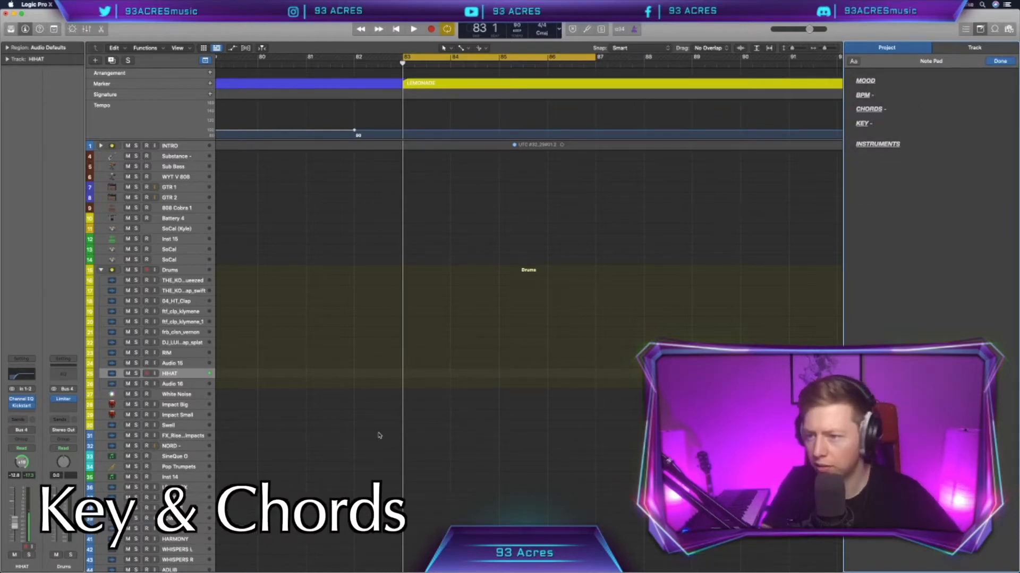
- Select the Pop Trumpets track, and in Console toggle the RealVerb Pro and Auto-Tune inserts on the ANALOG 2 channel
{"action": "scroll", "coordinate": [379, 435], "scroll_direction": "down", "scroll_amount": 5}
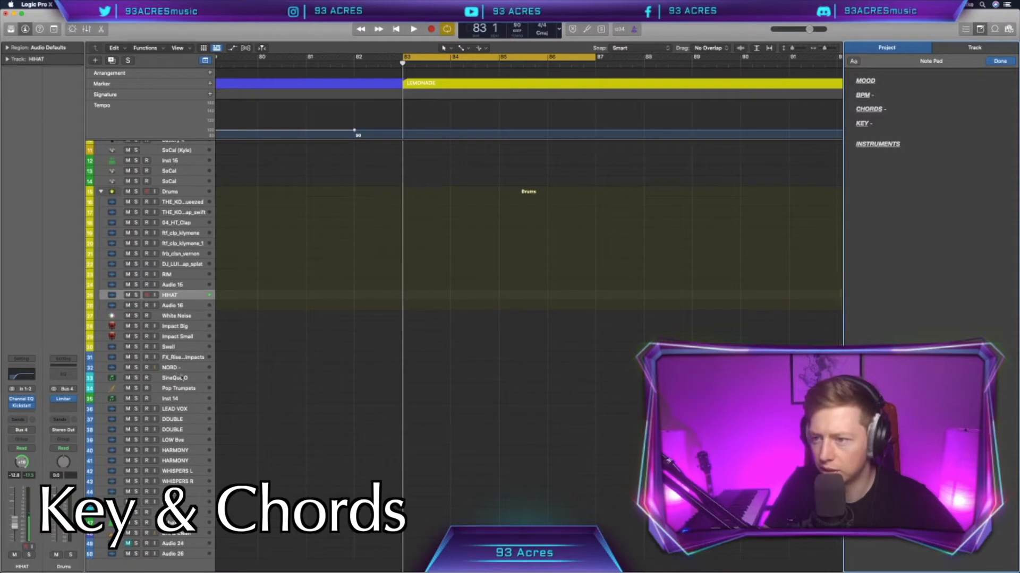
{"action": "left_click", "coordinate": [180, 391]}
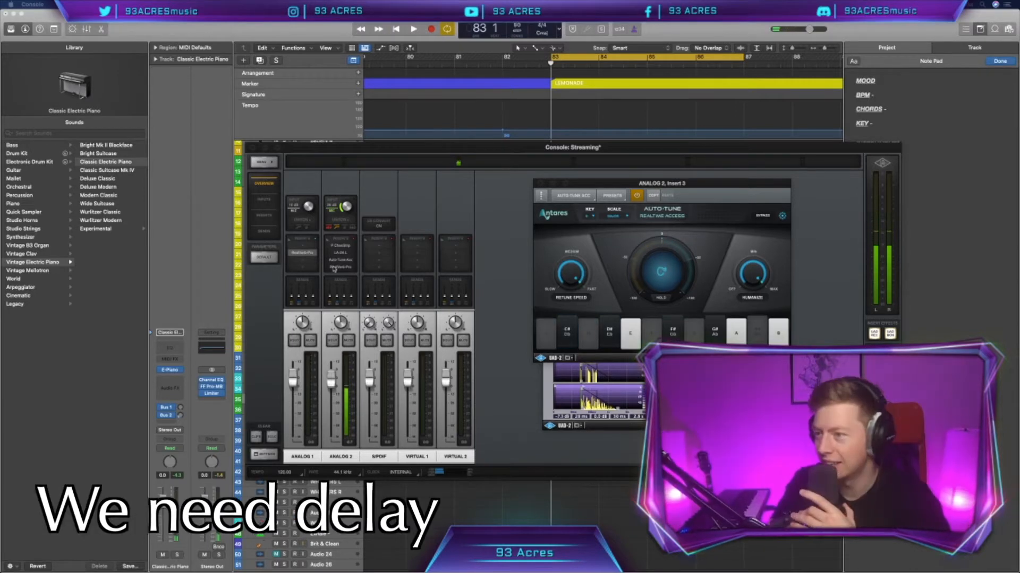
{"action": "left_click", "coordinate": [352, 267], "text": "super"}
{"action": "left_click", "coordinate": [351, 260], "text": "super"}
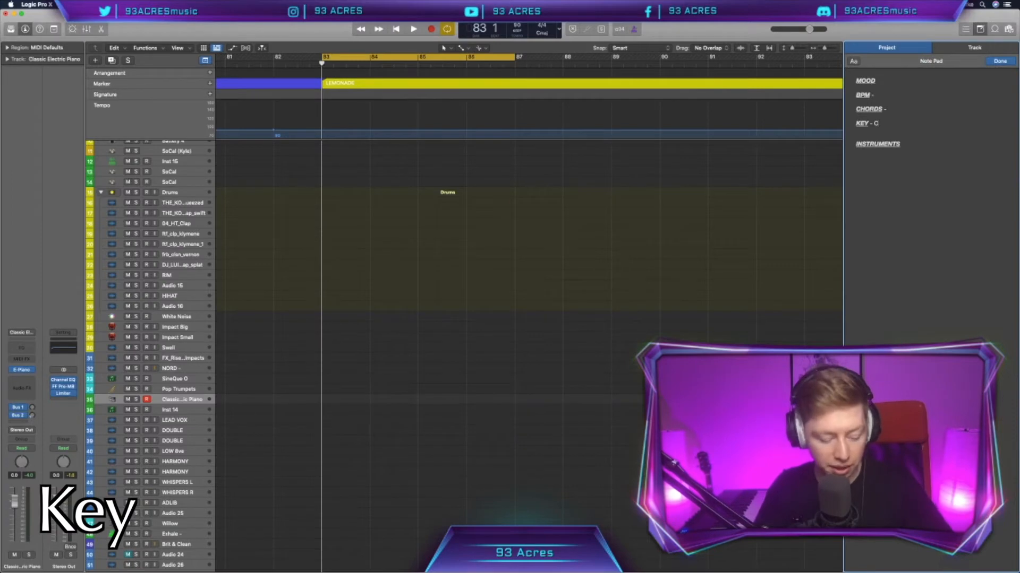
- Complete the key in the project notes as C#minor and enter the chords C#m, B, G#m, A
{"action": "type", "text": "#minor"}
{"action": "left_click", "coordinate": [909, 109]}
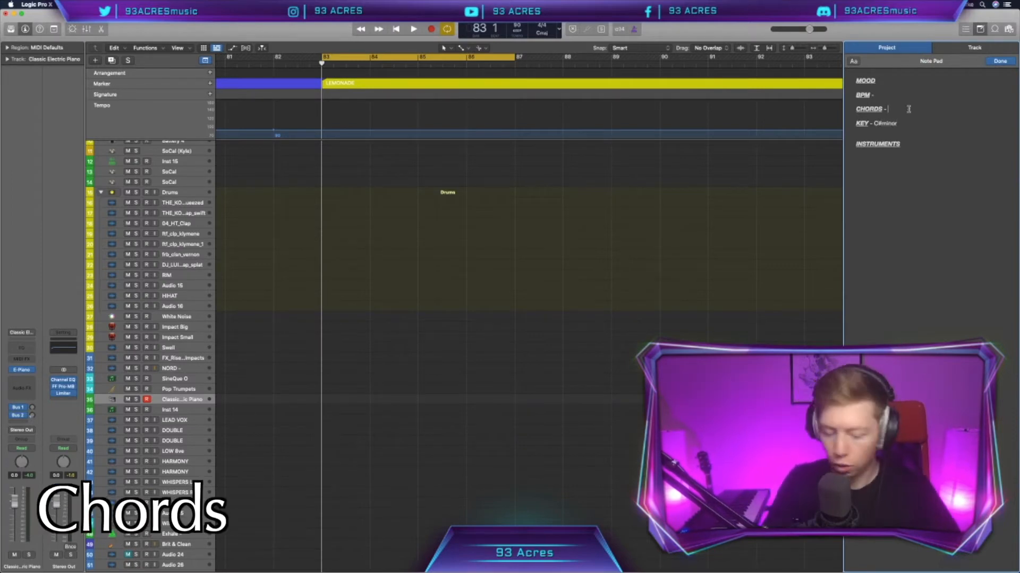
{"action": "type", "text": "C#m"}
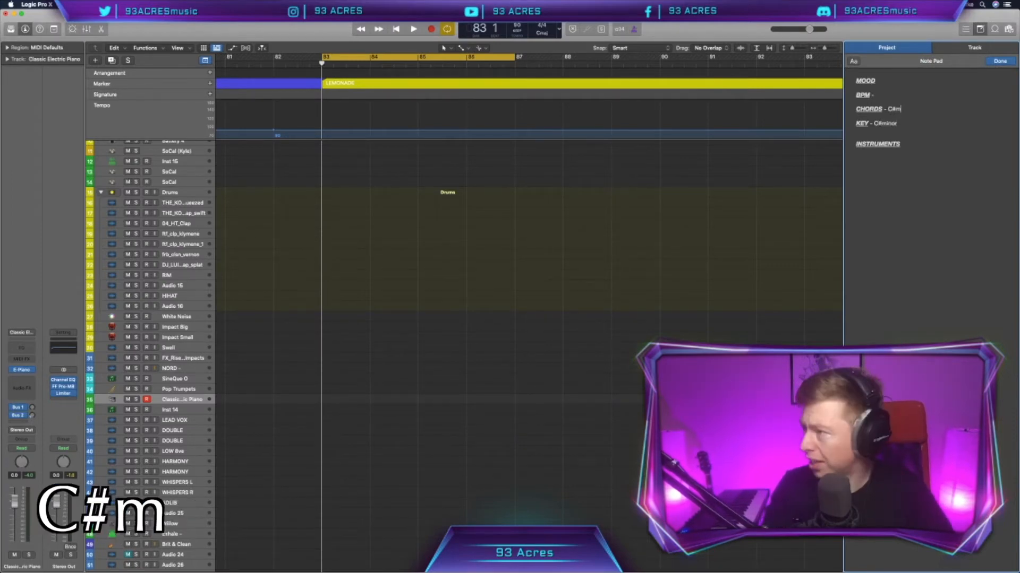
{"action": "type", "text": ", B, G#m"}
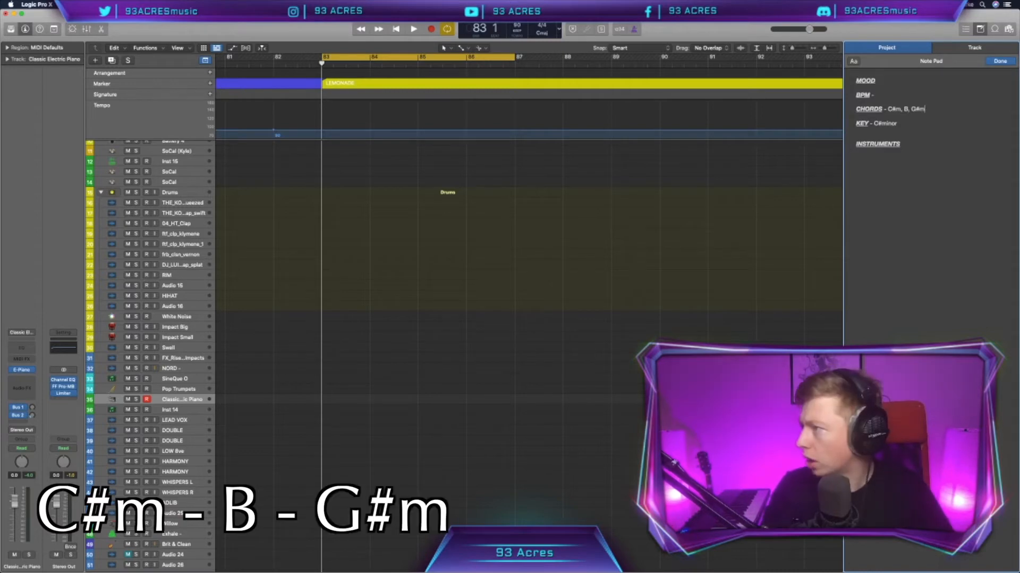
{"action": "type", "text": ", A"}
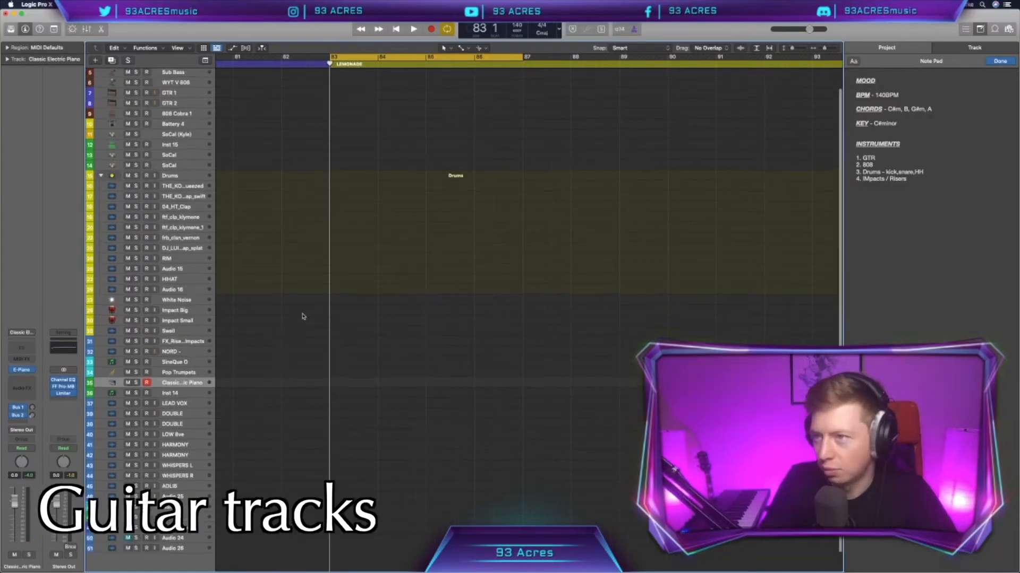
- Check the earlier guitar regions from bar 67 and select the GTR 1 track for the LEMONADE section
{"action": "scroll", "coordinate": [281, 265], "scroll_direction": "left", "scroll_amount": 10}
{"action": "left_click", "coordinate": [180, 114]}
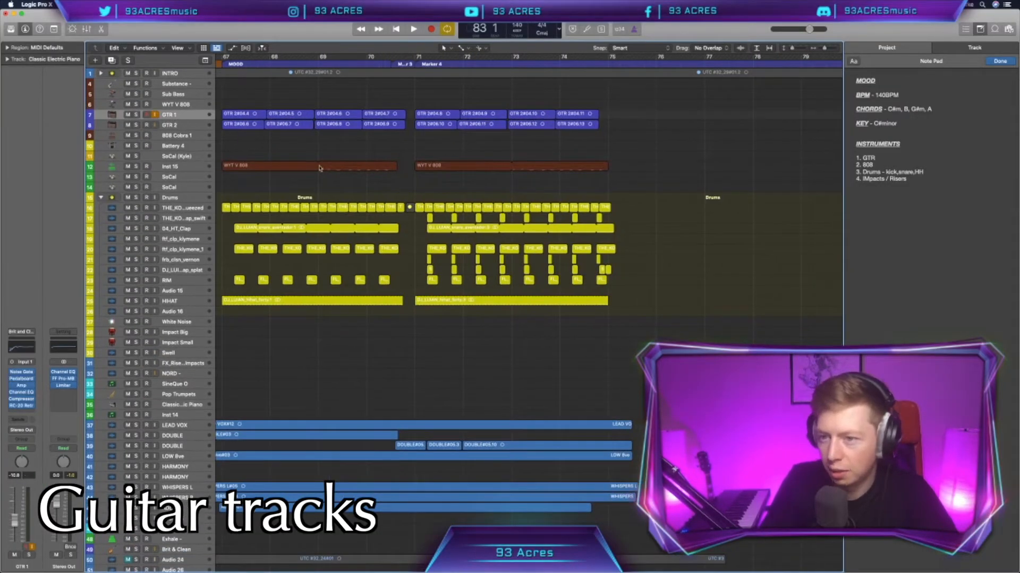
{"action": "scroll", "coordinate": [467, 221], "scroll_direction": "right", "scroll_amount": 10}
{"action": "key", "text": "super+Right"}
{"action": "key", "text": "super+Right"}
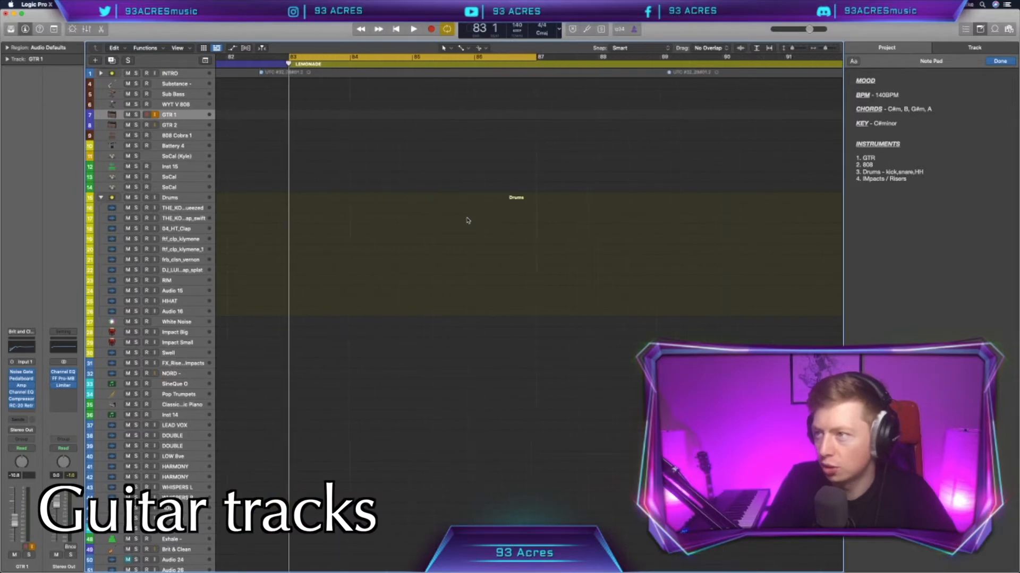
{"action": "scroll", "coordinate": [467, 220], "scroll_direction": "right", "scroll_amount": 1}
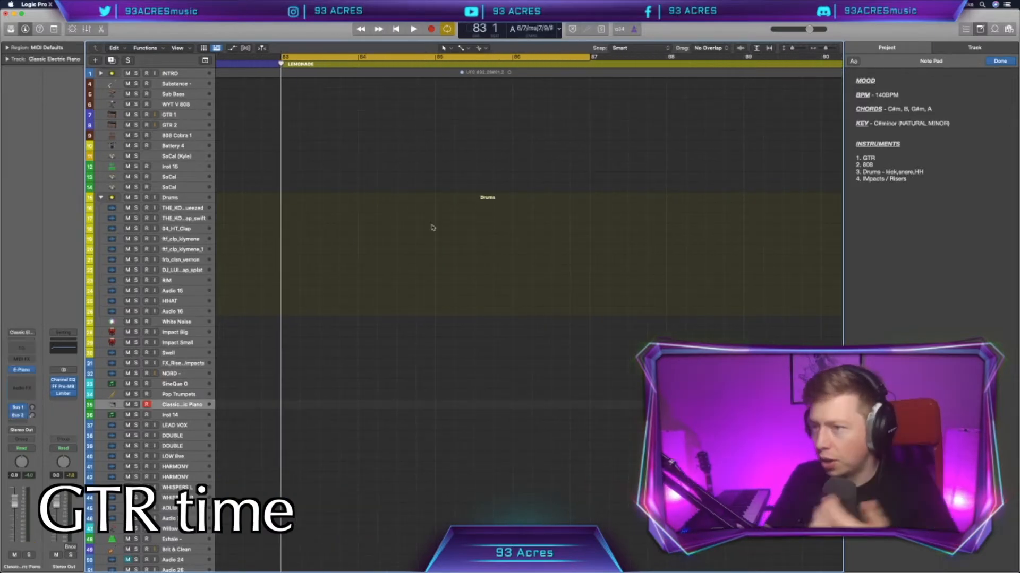
{"action": "left_click", "coordinate": [193, 118]}
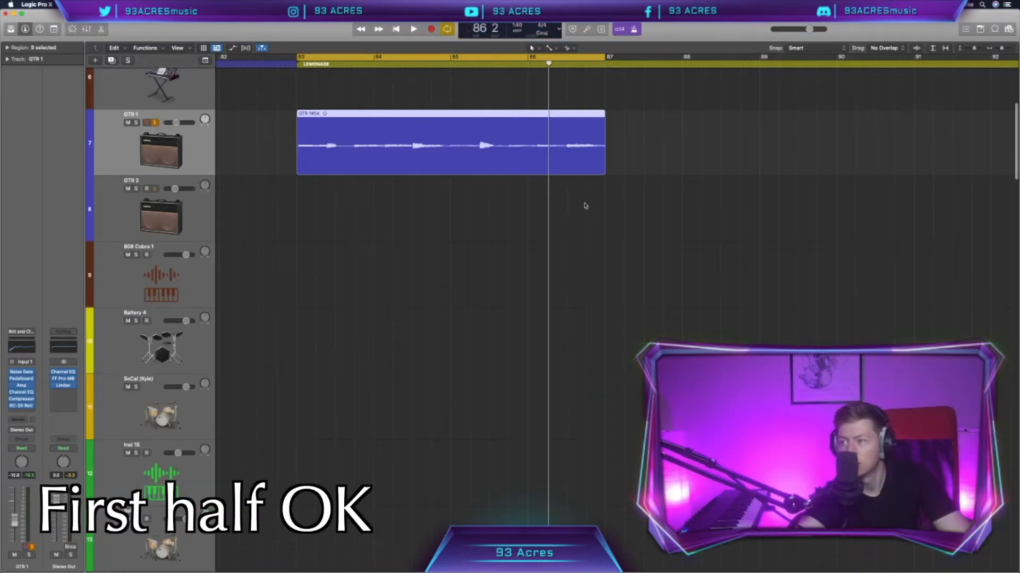
- Adjust the Distort module's mix in RC-20 Retro Color on the GTR 1 track
{"action": "key", "text": "super+Left"}
{"action": "key", "text": "super+Left"}
{"action": "key", "text": "super+Left"}
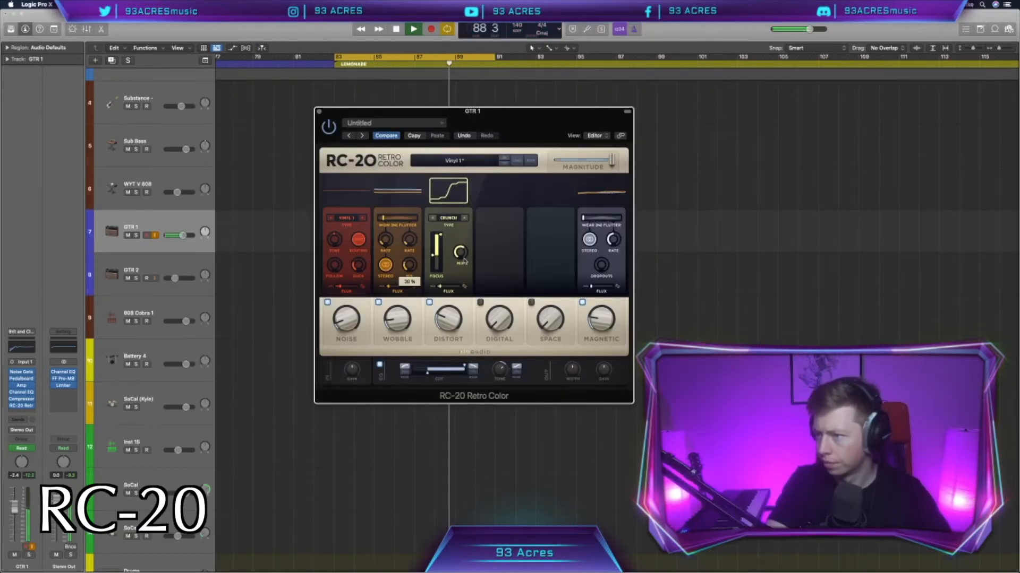
{"action": "left_click_drag", "start_coordinate": [464, 260], "coordinate": [460, 246]}
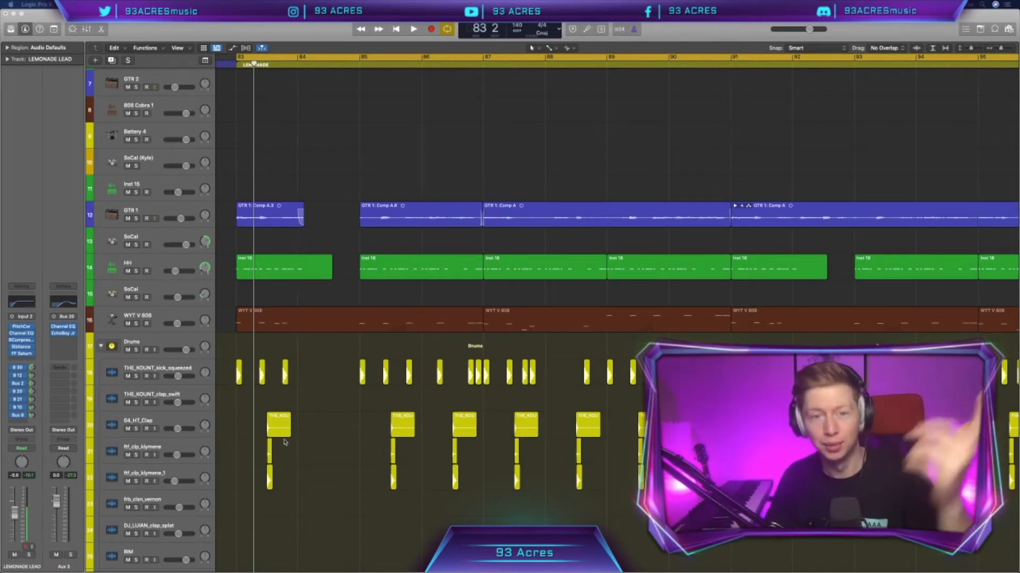
- Open the WYT V 808 regions in the Piano Roll and listen to the 808 pattern from bar 83 to bar 87
{"action": "double_click", "coordinate": [302, 329]}
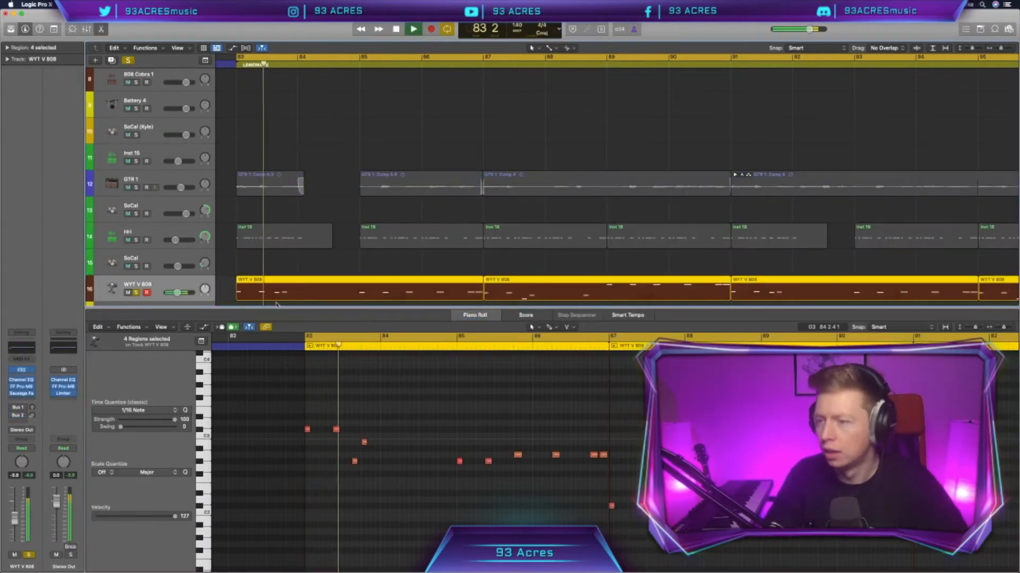
{"action": "scroll", "coordinate": [454, 452], "scroll_direction": "right", "scroll_amount": 2}
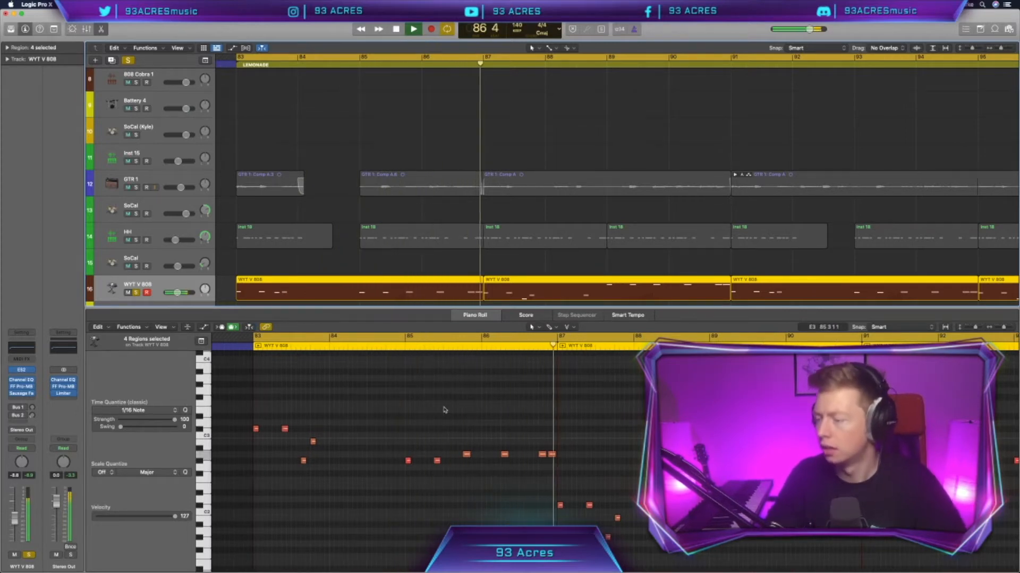
{"action": "key", "text": "space"}
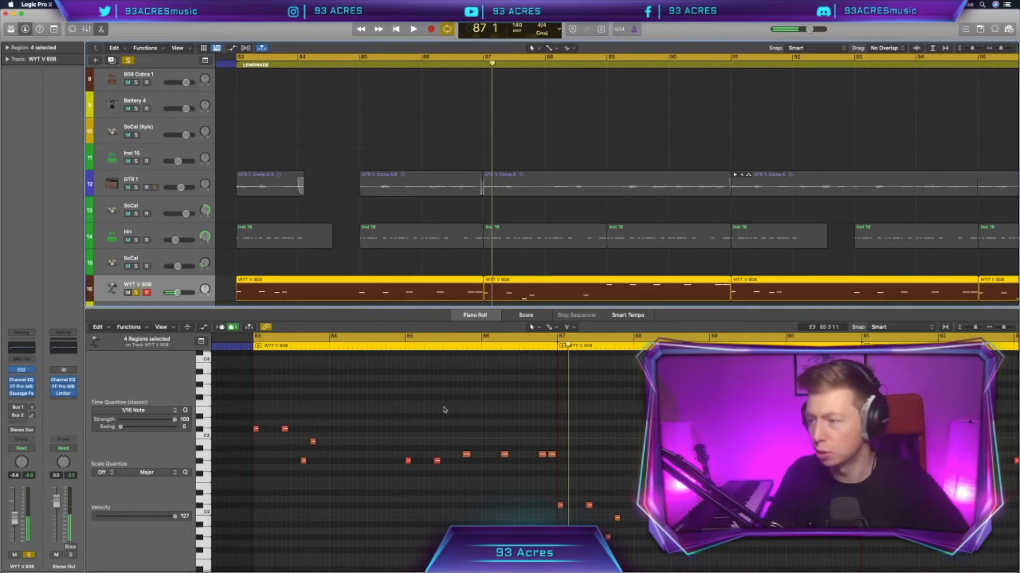
- Listen to the 808 pattern together with the soloed THE_KOUNT_kick_squeezed track from bar 83
{"action": "scroll", "coordinate": [335, 296], "scroll_direction": "down", "scroll_amount": 5}
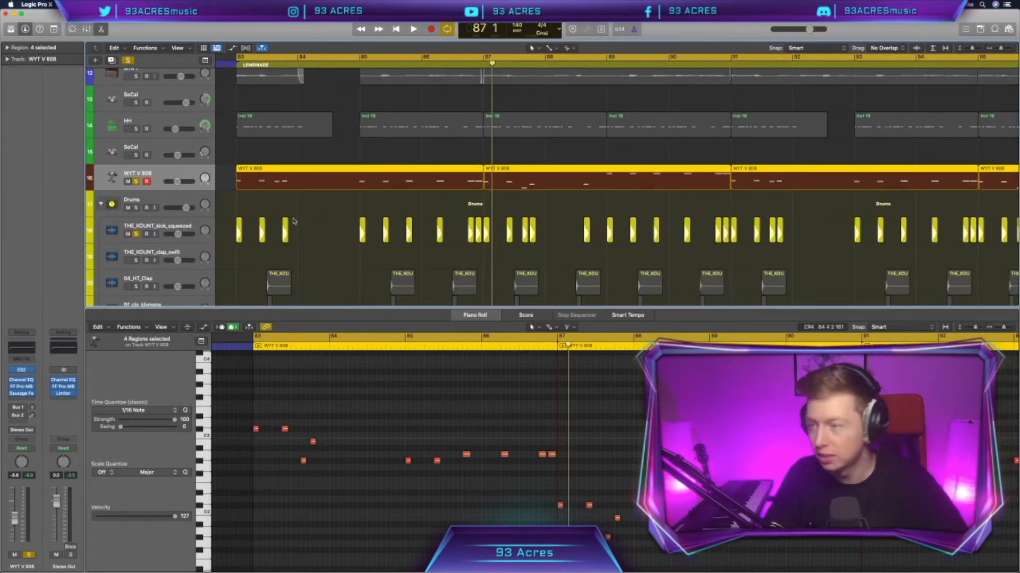
{"action": "key", "text": "space"}
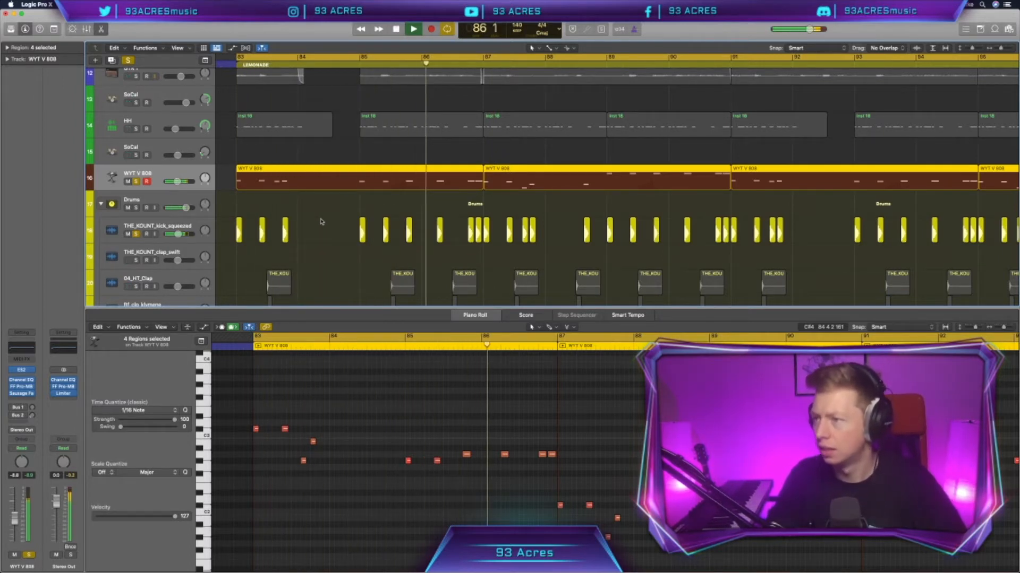
{"action": "key", "text": "space"}
- Solo the 04_HT_Clap track and the two klymene clap tracks in the Drums stack
{"action": "scroll", "coordinate": [135, 228], "scroll_direction": "down", "scroll_amount": 3}
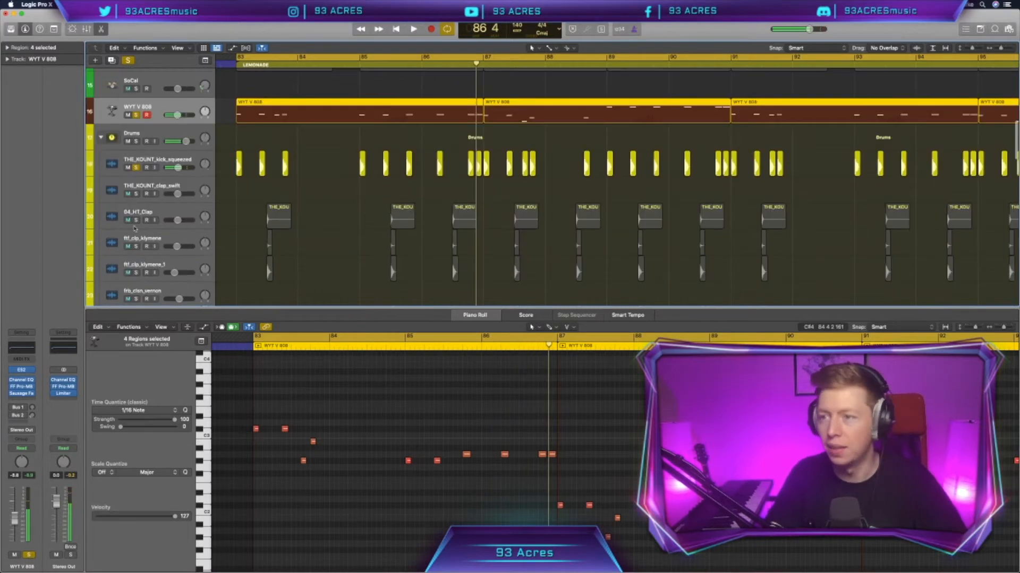
{"action": "left_click_drag", "start_coordinate": [135, 220], "coordinate": [136, 272]}
- Move the playhead to bar 86 beat 3 and examine the start timing of the three layered snare regions up close
{"action": "scroll", "coordinate": [245, 266], "scroll_direction": "up", "scroll_amount": 8}
{"action": "scroll", "coordinate": [245, 266], "scroll_direction": "left", "scroll_amount": 3}
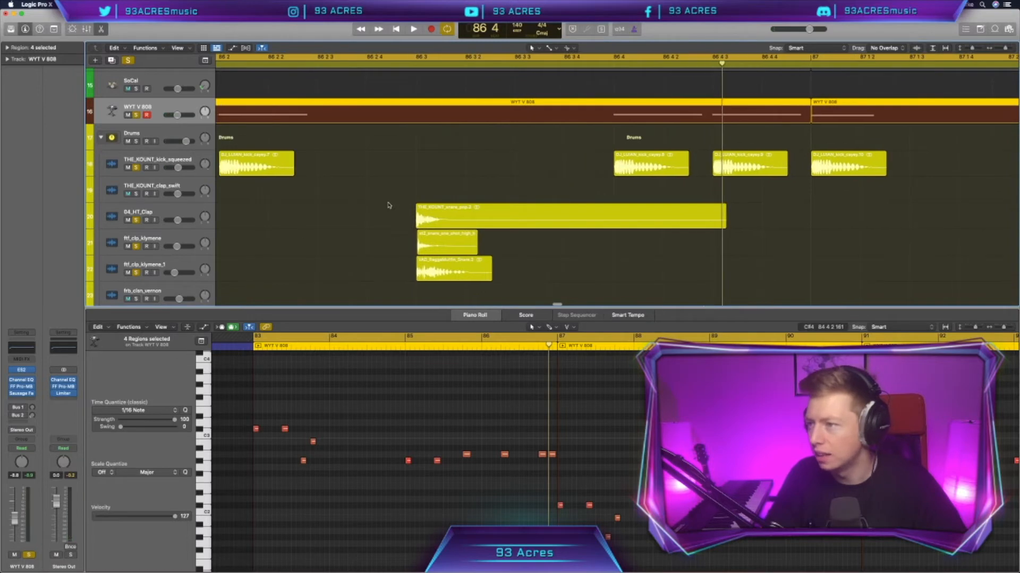
{"action": "left_click", "coordinate": [411, 242]}
{"action": "scroll", "coordinate": [436, 171], "scroll_direction": "up", "scroll_amount": 5}
{"action": "scroll", "coordinate": [436, 171], "scroll_direction": "up", "scroll_amount": 5}
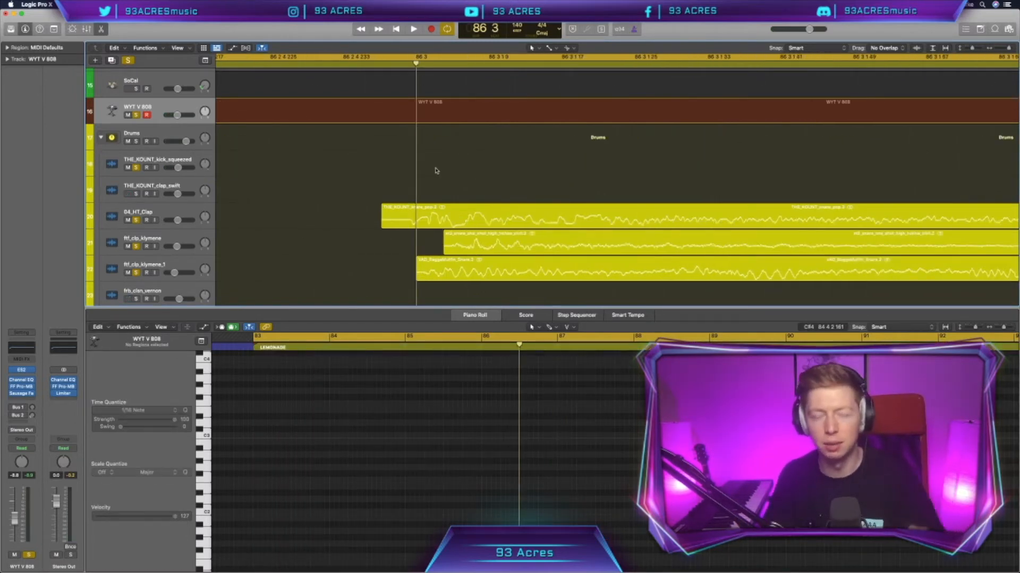
- Play back the soloed 808, kick and layered snares together from the start of the LEMONADE section
{"action": "scroll", "coordinate": [436, 171], "scroll_direction": "down", "scroll_amount": 10}
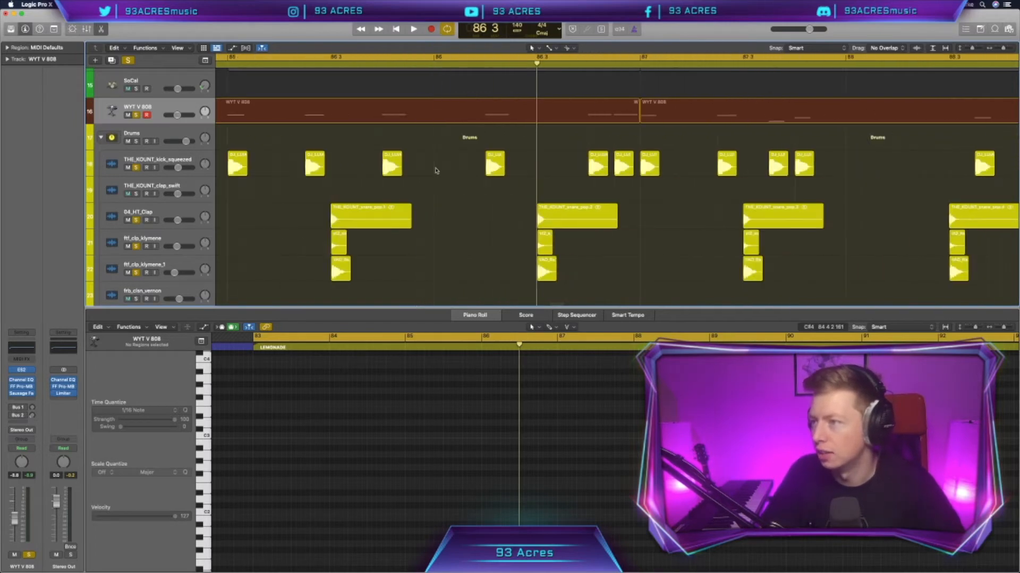
{"action": "scroll", "coordinate": [436, 171], "scroll_direction": "down", "scroll_amount": 6}
{"action": "key", "text": "space"}
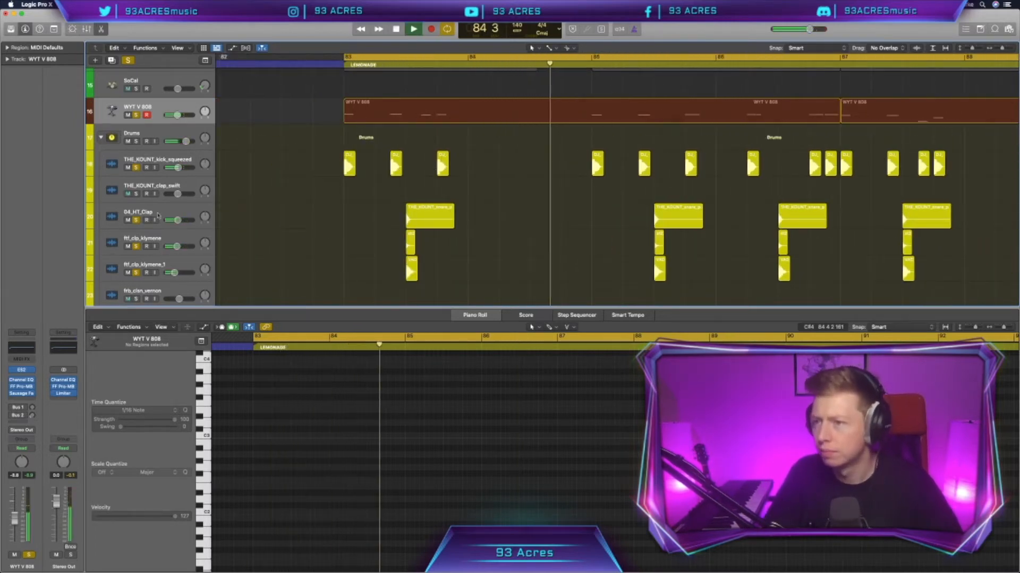
- Balance the volumes of the three layered clap tracks during playback, setting ftf_clp_klymene to -7.0 dB, and stop playback
{"action": "left_click_drag", "start_coordinate": [177, 220], "coordinate": [179, 220]}
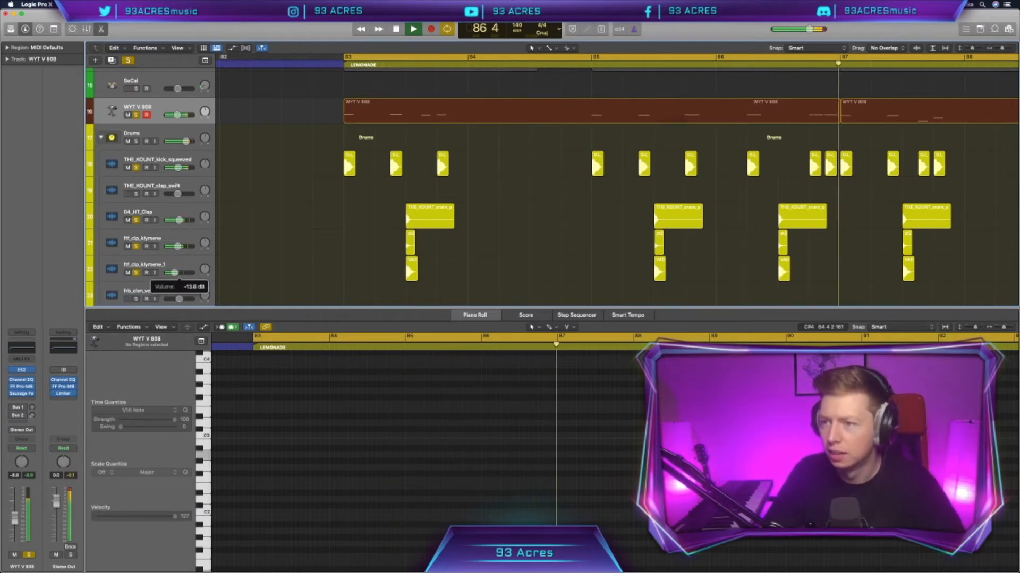
{"action": "left_click", "coordinate": [181, 246]}
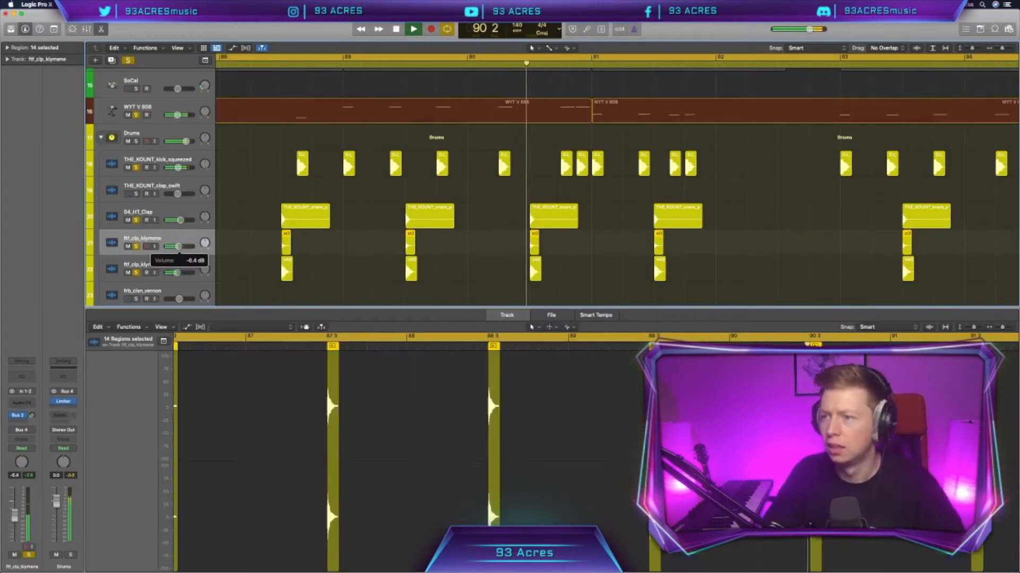
{"action": "left_click_drag", "start_coordinate": [179, 246], "coordinate": [177, 246]}
{"action": "key", "text": "space"}
{"action": "left_click", "coordinate": [335, 253]}
{"action": "scroll", "coordinate": [335, 253], "scroll_direction": "left", "scroll_amount": 2}
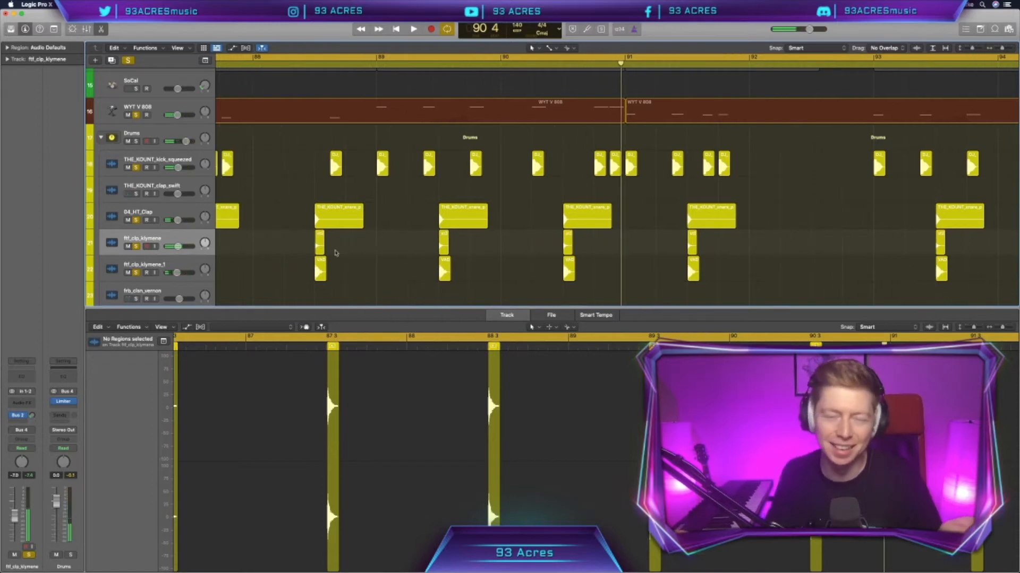
- Inspect the soloed HH track's Sausage Fattener plug-in and the effects on the aux channel fed by its Bus 18 send
{"action": "key", "text": "1"}
{"action": "left_click", "coordinate": [165, 276]}
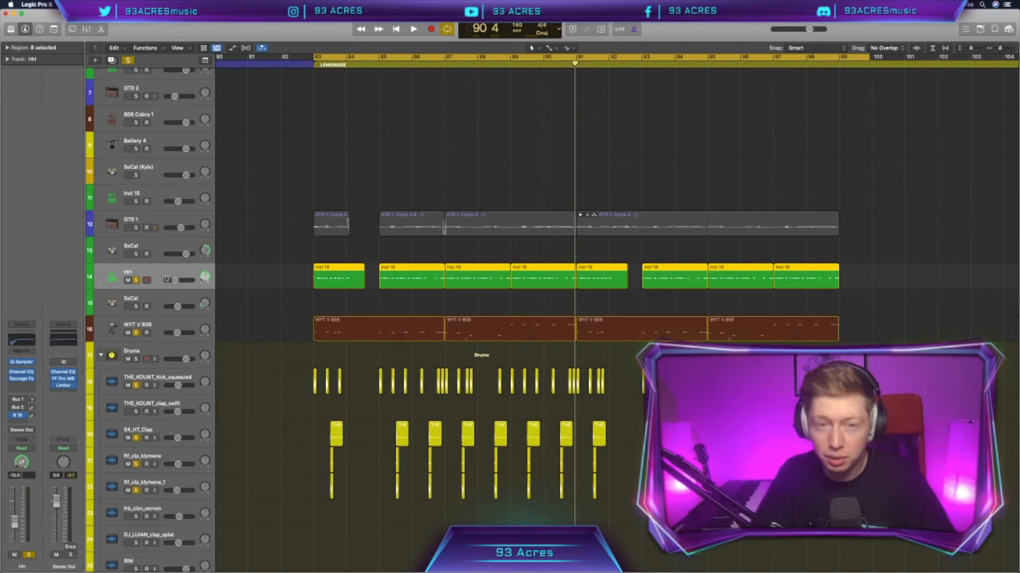
{"action": "left_click", "coordinate": [22, 379]}
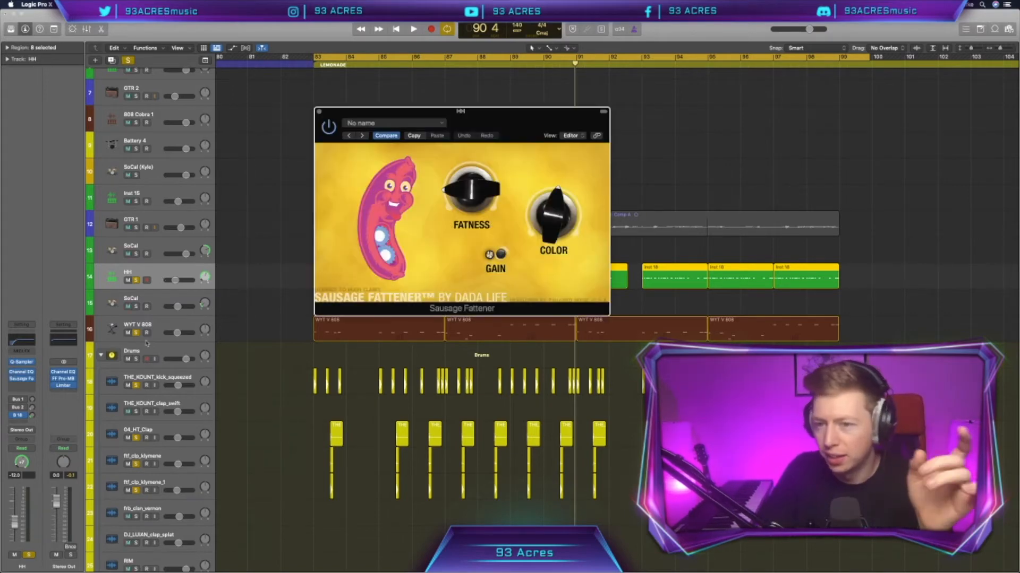
{"action": "left_click", "coordinate": [318, 112]}
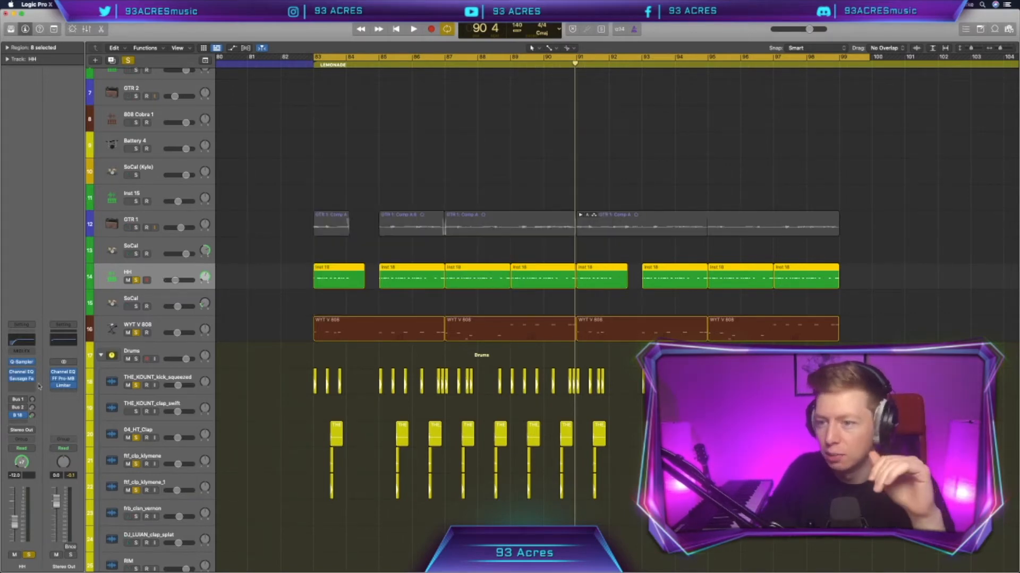
{"action": "left_click", "coordinate": [20, 415]}
{"action": "left_click", "coordinate": [44, 400]}
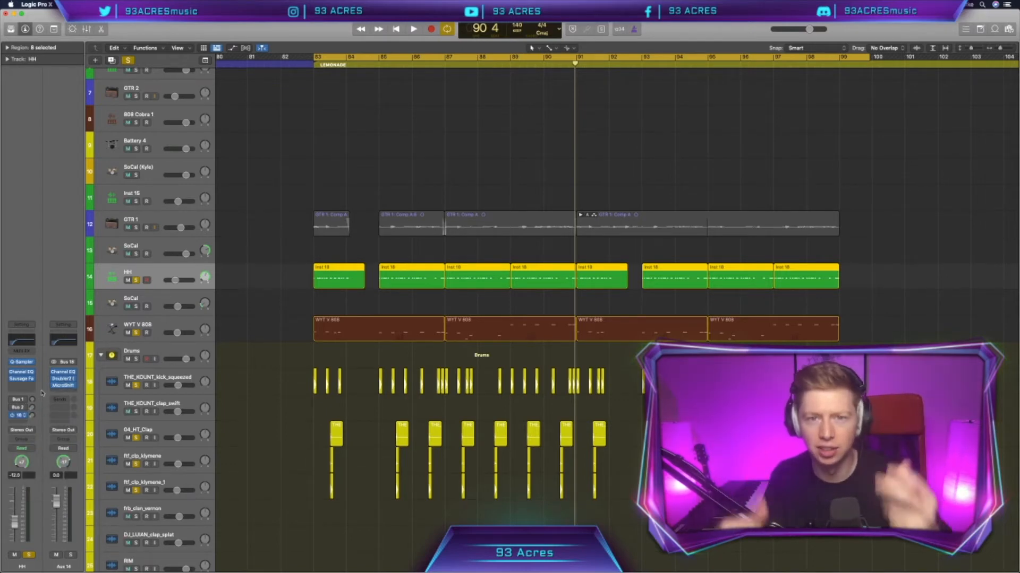
- Play back the soloed hi-hats with the 808, kick and layered claps from the start of the LEMONADE section
{"action": "key", "text": "shift+space"}
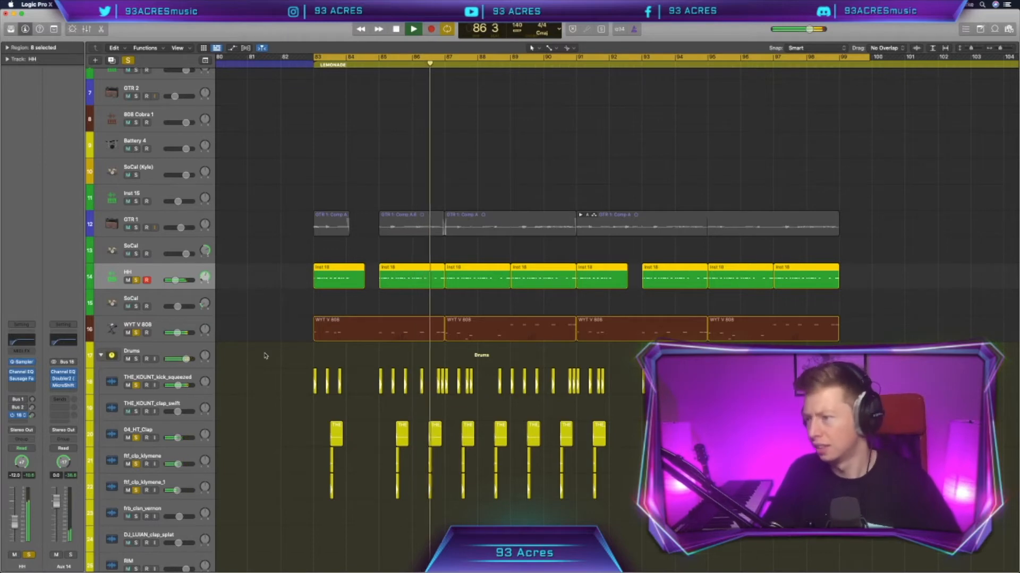
{"action": "key", "text": "space"}
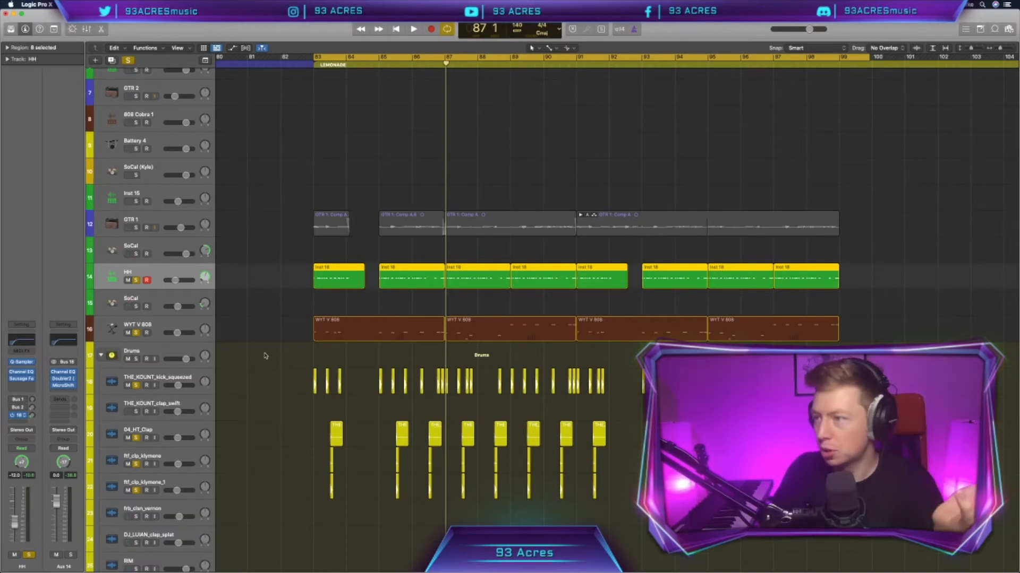
{"action": "scroll", "coordinate": [265, 356], "scroll_direction": "down", "scroll_amount": 2}
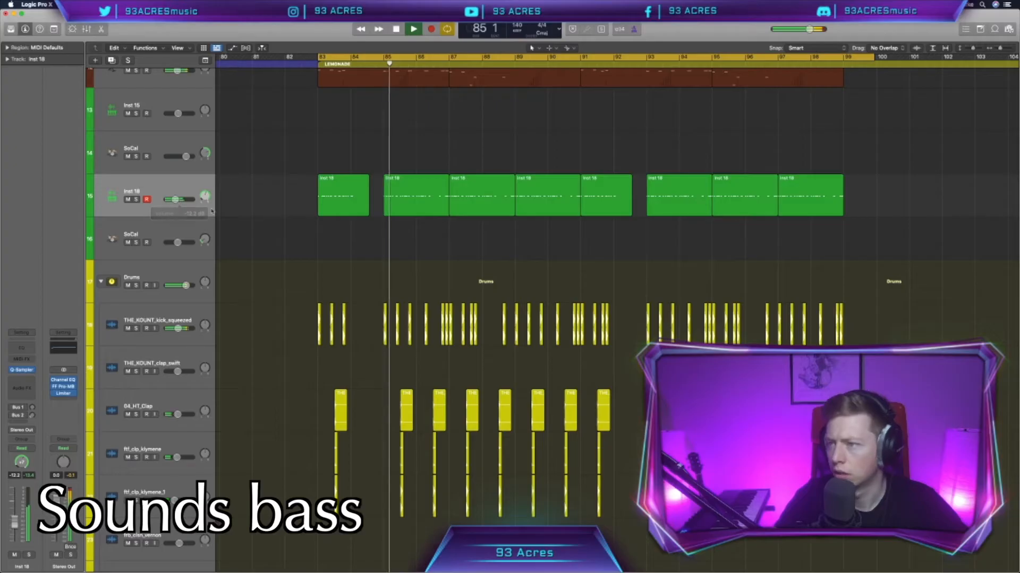
- Copy the white noise, impact and swell regions from the BIRTHDAY section to the start of LEMONADE at bar 83
{"action": "scroll", "coordinate": [303, 255], "scroll_direction": "down", "scroll_amount": 10}
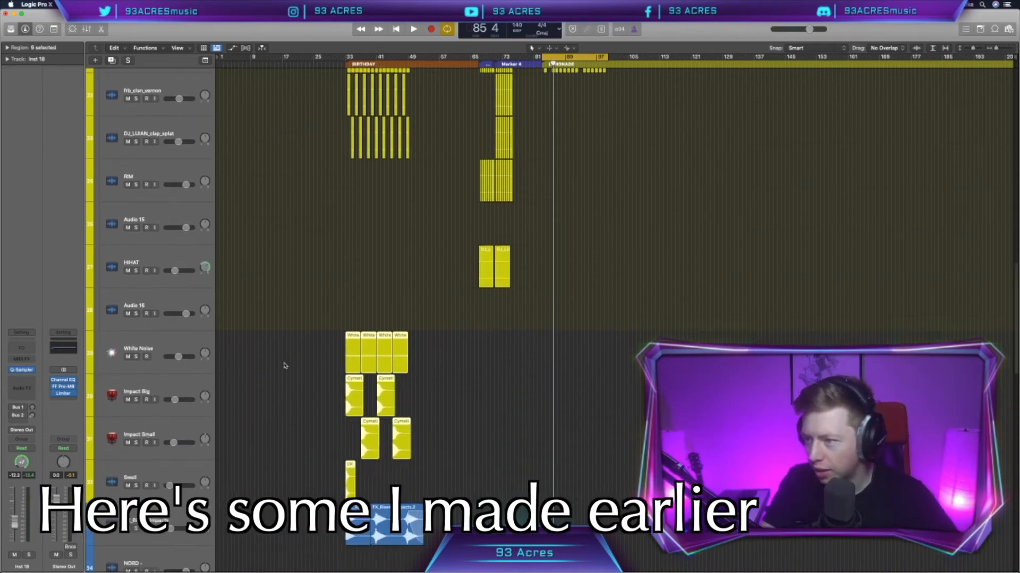
{"action": "key", "text": "super+Right"}
{"action": "key", "text": "super+Right"}
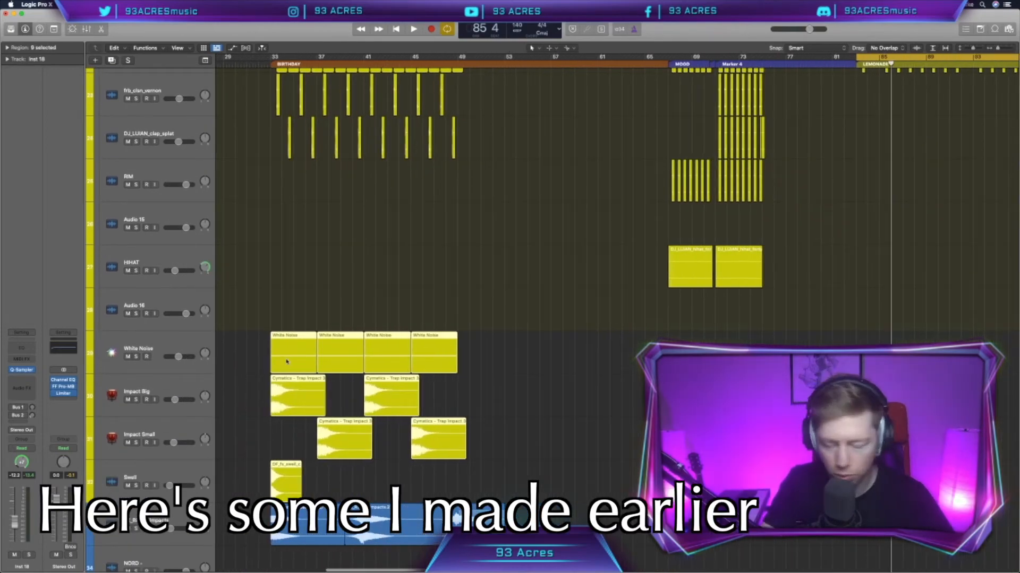
{"action": "mouse_move", "coordinate": [287, 361]}
{"action": "left_mouse_down", "text": "alt"}
{"action": "mouse_move", "coordinate": [886, 362]}
{"action": "mouse_move", "coordinate": [873, 362]}
{"action": "left_mouse_up", "text": "alt"}
{"action": "scroll", "coordinate": [758, 333], "scroll_direction": "right", "scroll_amount": 5}
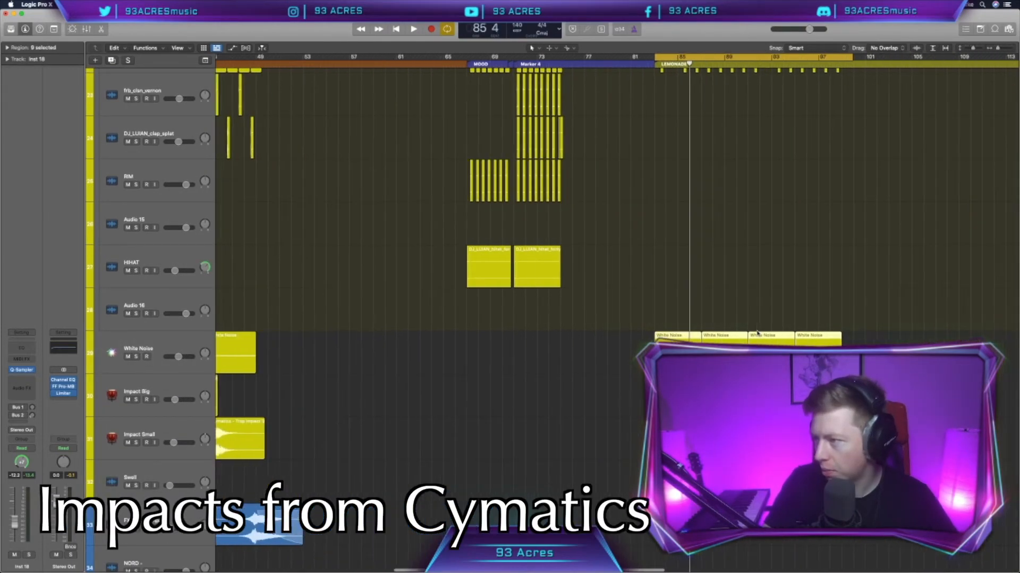
{"action": "key", "text": "super+Right"}
{"action": "key", "text": "super+Right"}
{"action": "scroll", "coordinate": [546, 333], "scroll_direction": "right", "scroll_amount": 7}
{"action": "scroll", "coordinate": [546, 333], "scroll_direction": "right", "scroll_amount": 1}
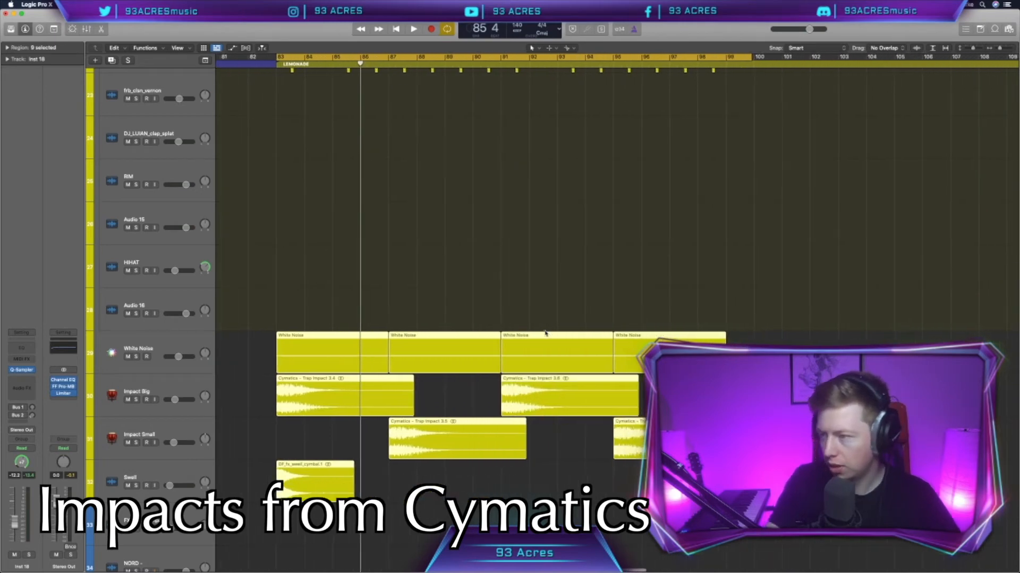
- While auditioning the effects from bar 83, copy the swell cymbal region to bar 91 and shorten the two Impact Big regions
{"action": "left_click", "coordinate": [463, 396]}
{"action": "key", "text": "space"}
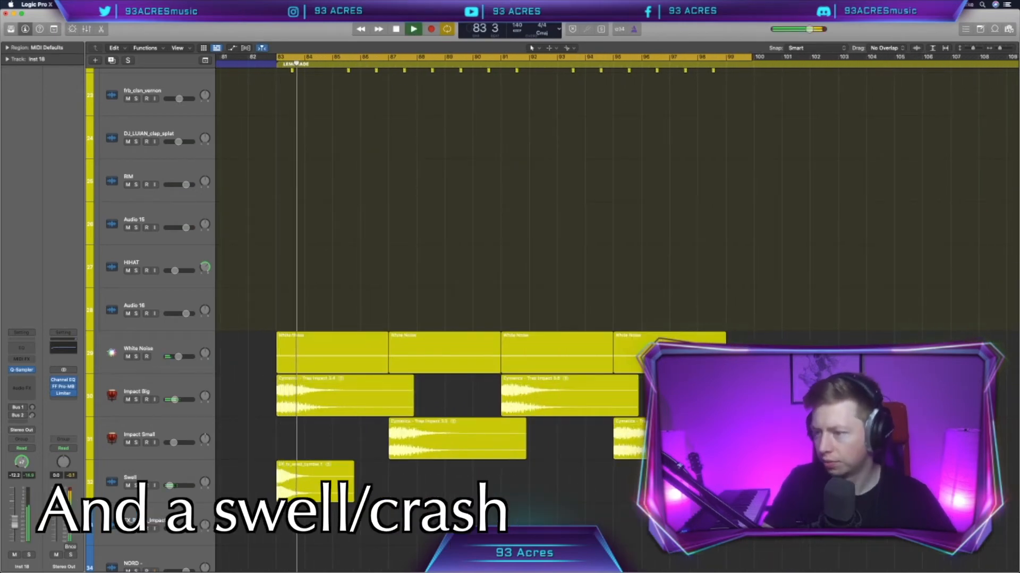
{"action": "left_click_drag", "start_coordinate": [335, 493], "coordinate": [556, 509], "text": "alt"}
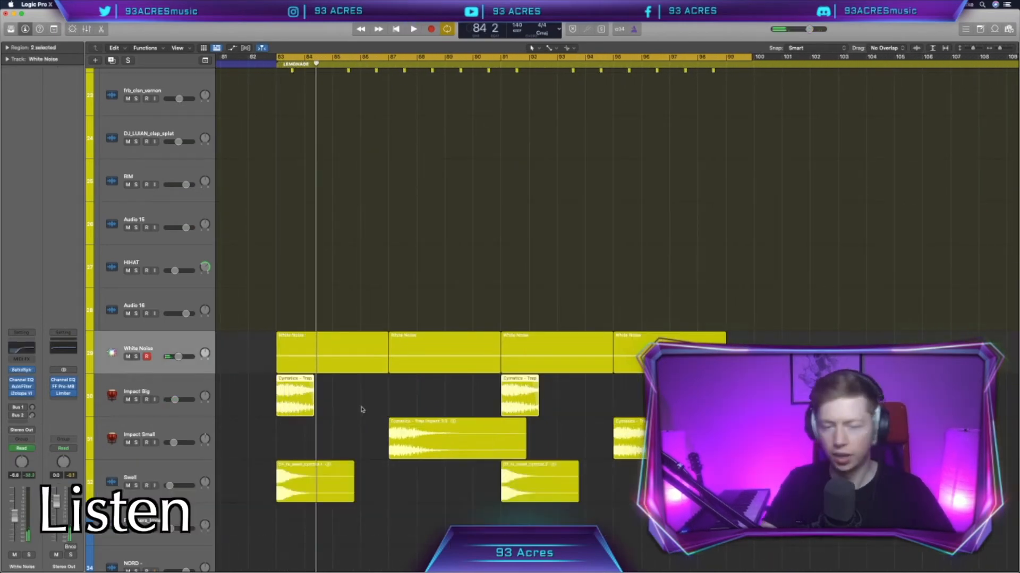
{"action": "key", "text": "space"}
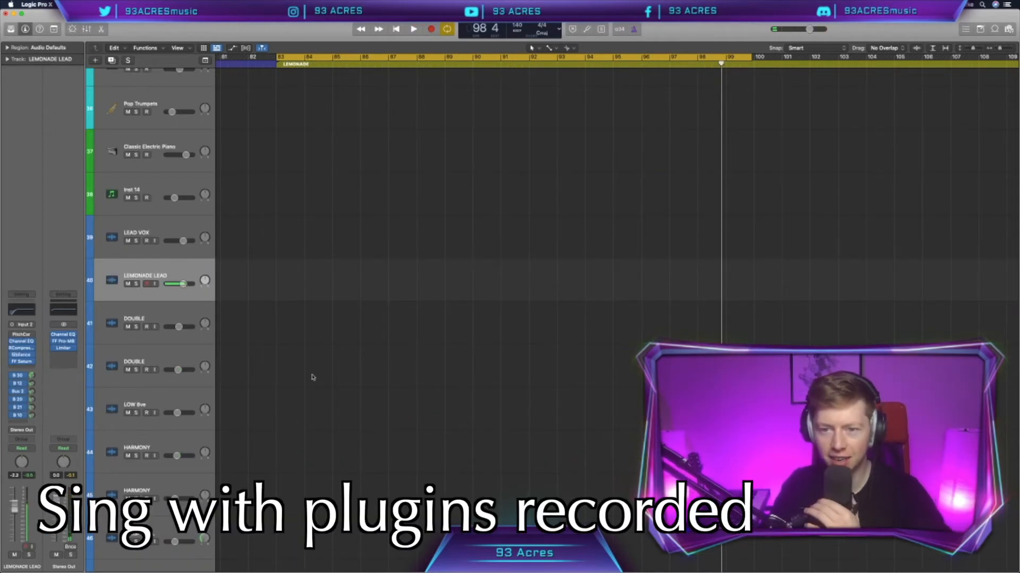
- Record a lead vocal take on the LEMONADE LEAD track from bar 82 to bar 91
{"action": "mouse_move", "coordinate": [609, 567]}
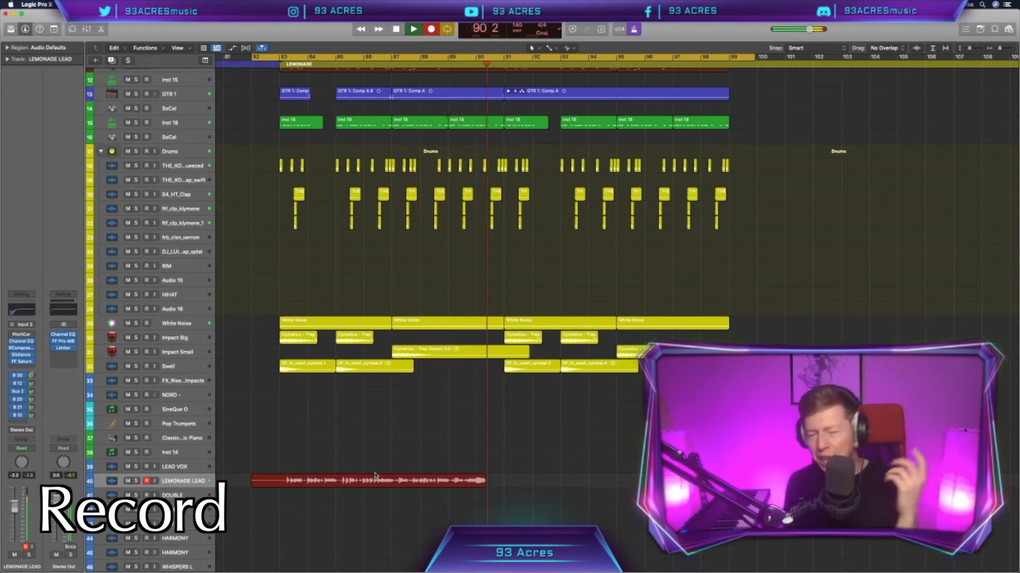
{"action": "key", "text": "space"}
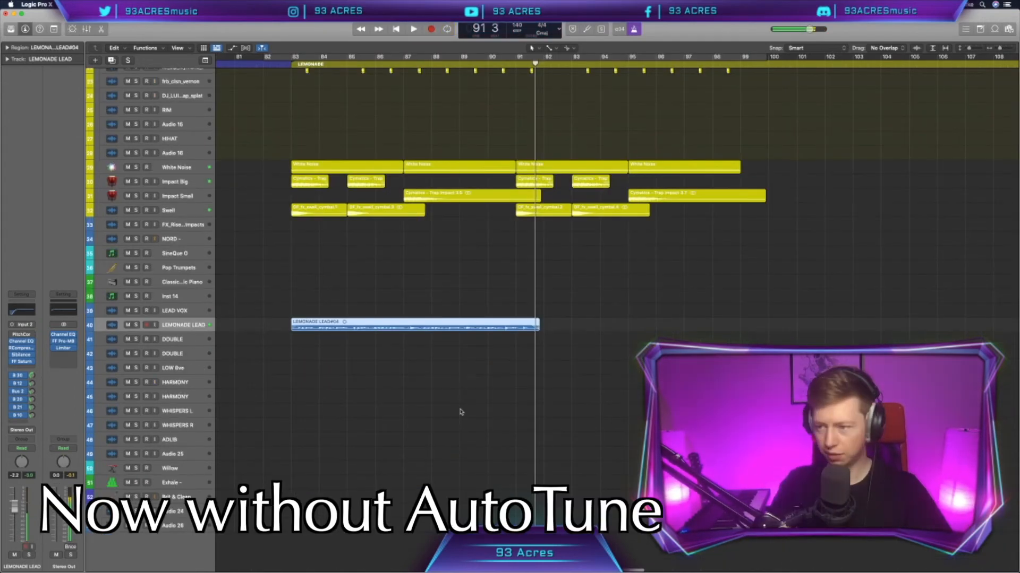
- Duplicate the LEMONADE LEAD track with its settings, check the ANALOG 2 inserts in Console, and return to Logic Pro X
{"action": "key", "text": "super+d"}
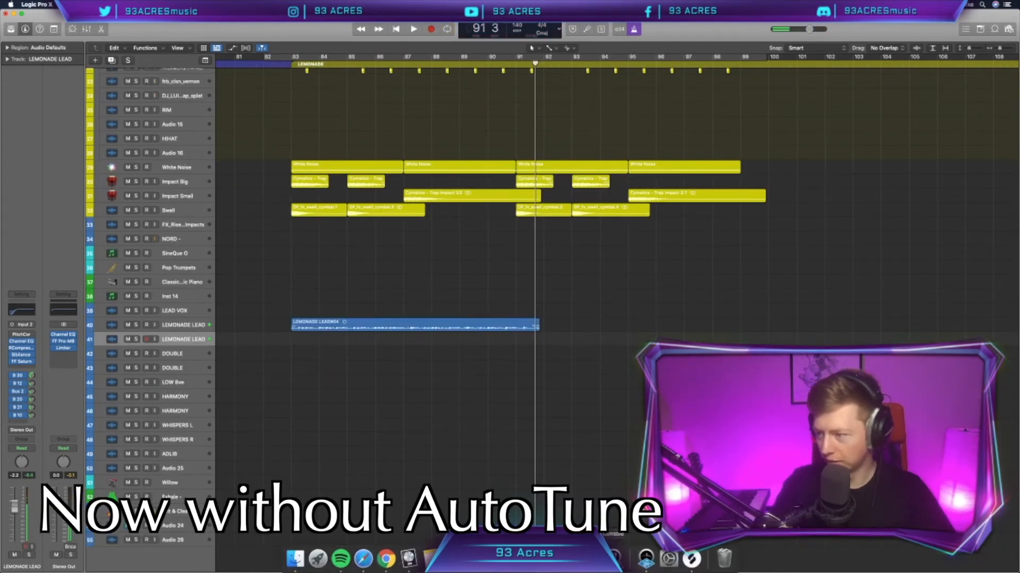
{"action": "key", "text": "super+Tab"}
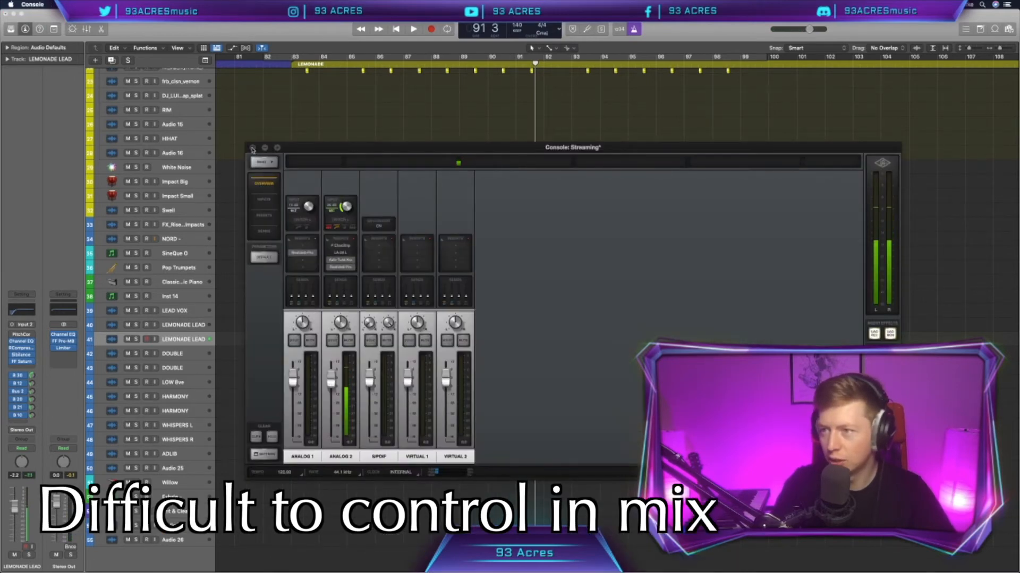
{"action": "key", "text": "super+Tab"}
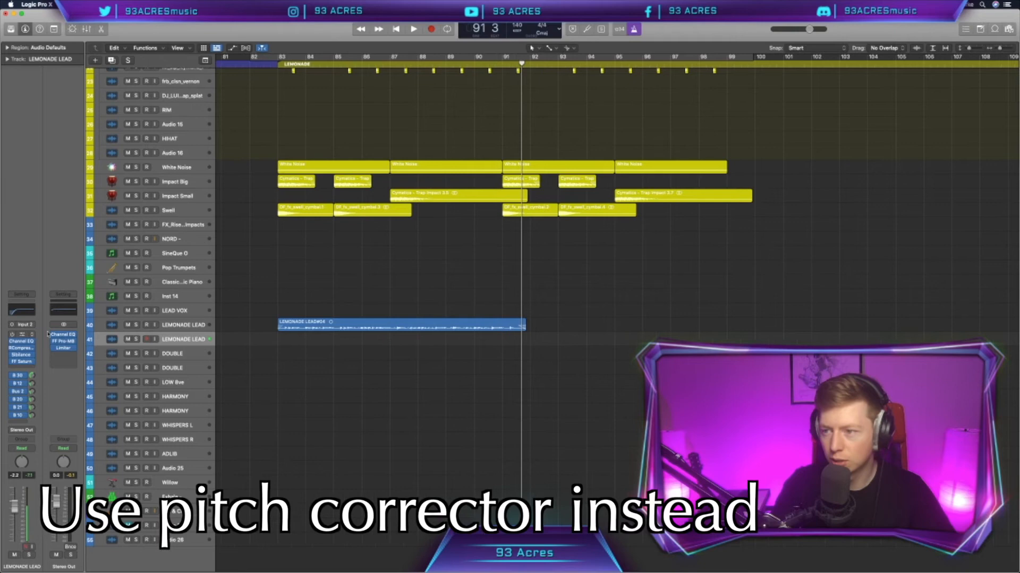
- Set the root note of Pitch Correction on the duplicated LEMONADE LEAD track to E
{"action": "left_click", "coordinate": [22, 335]}
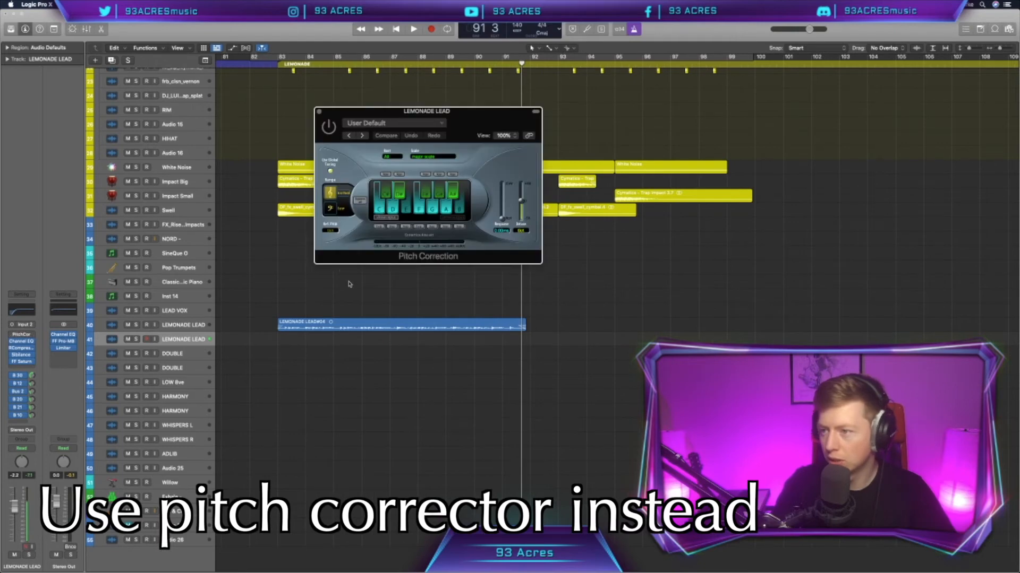
{"action": "left_click", "coordinate": [394, 157]}
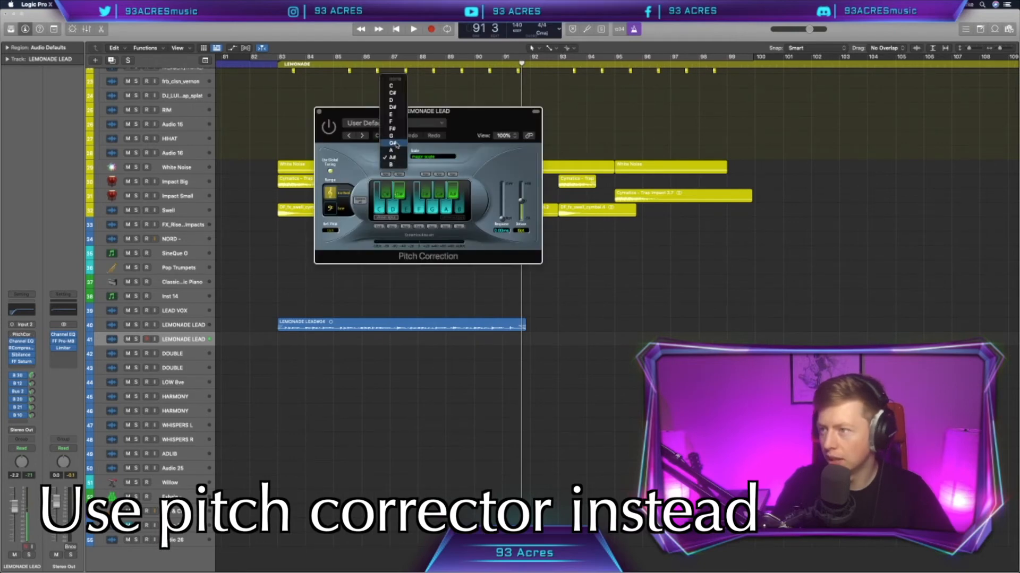
{"action": "left_click", "coordinate": [396, 117]}
- Mute the first LEMONADE LEAD track and record another lead vocal take on the duplicate track up to bar 91
{"action": "left_click", "coordinate": [128, 325]}
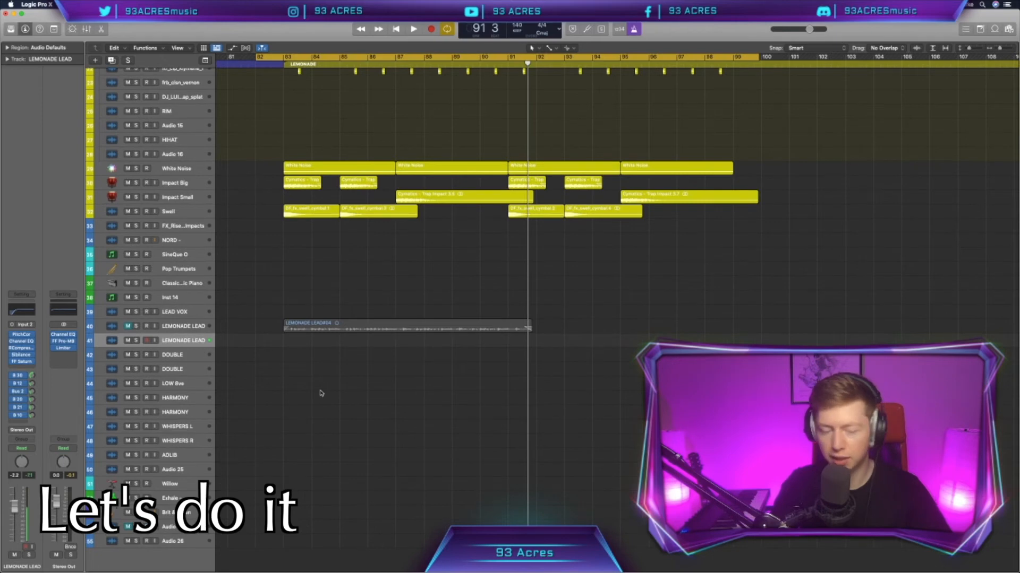
{"action": "key", "text": "r"}
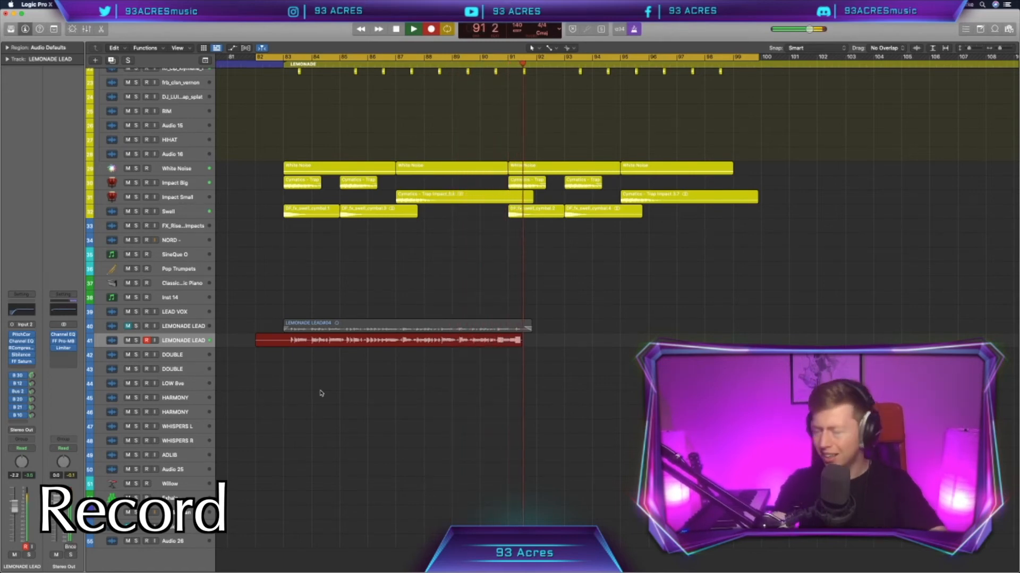
{"action": "key", "text": "space"}
- Trim the new LEMONADE LEAD take to start at bar 83 and end just after bar 91, cutting off the final 'hey'
{"action": "left_click_drag", "start_coordinate": [257, 343], "coordinate": [283, 343]}
{"action": "key", "text": "super+Right"}
{"action": "key", "text": "super+Right"}
{"action": "key", "text": "super+Right"}
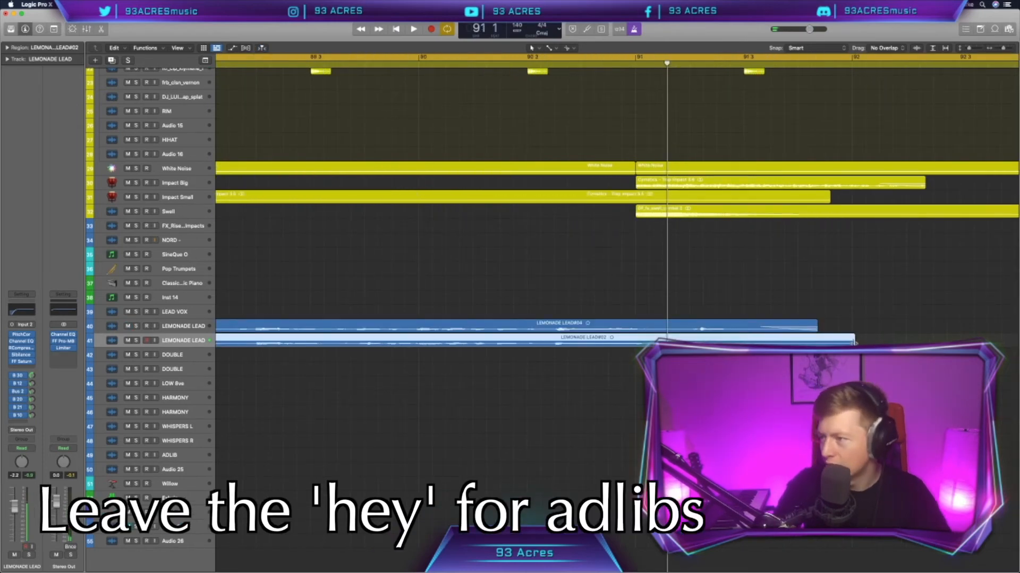
{"action": "left_click_drag", "start_coordinate": [855, 343], "coordinate": [670, 339]}
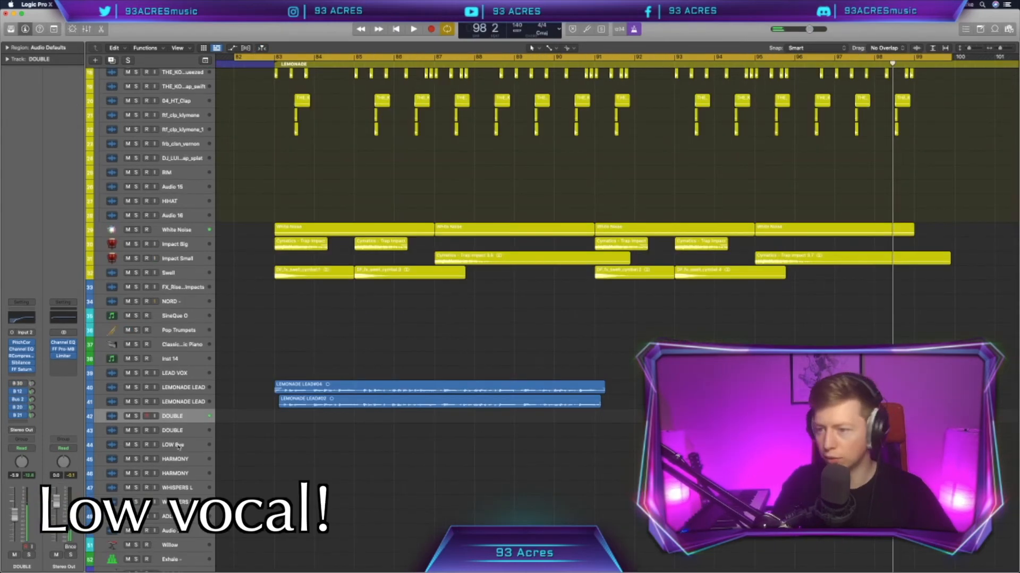
- Record a low vocal on the LOW 8ve track from bar 82 to bar 91 and trim its end back to about bar 87
{"action": "left_click", "coordinate": [178, 447]}
{"action": "key", "text": "r"}
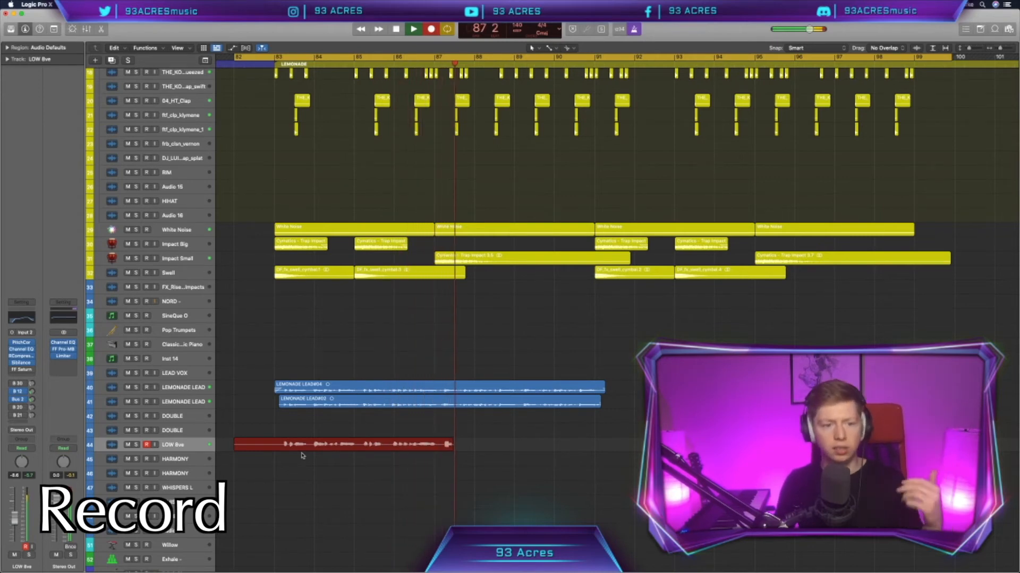
{"action": "key", "text": "space"}
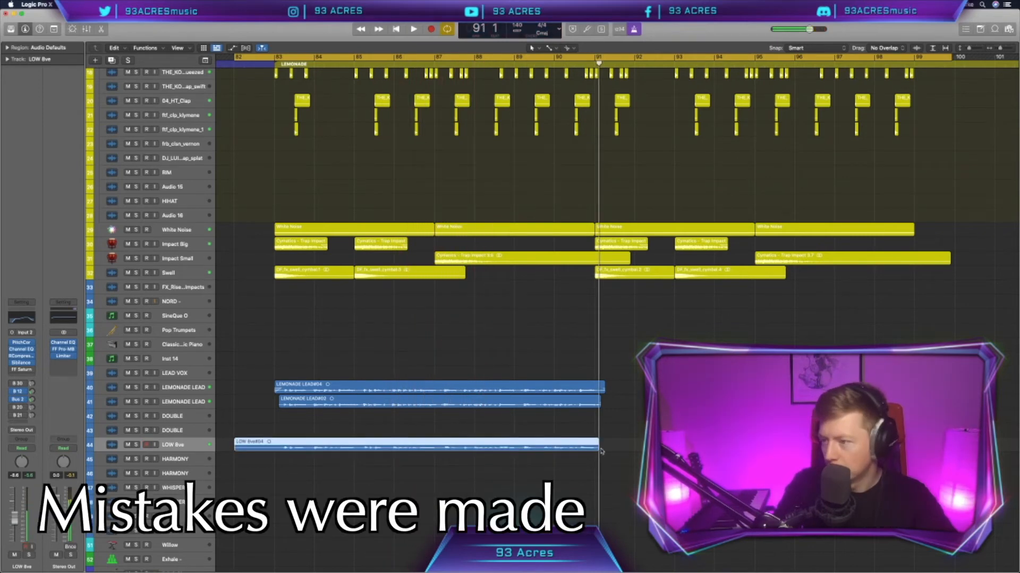
{"action": "left_click_drag", "start_coordinate": [596, 447], "coordinate": [447, 447]}
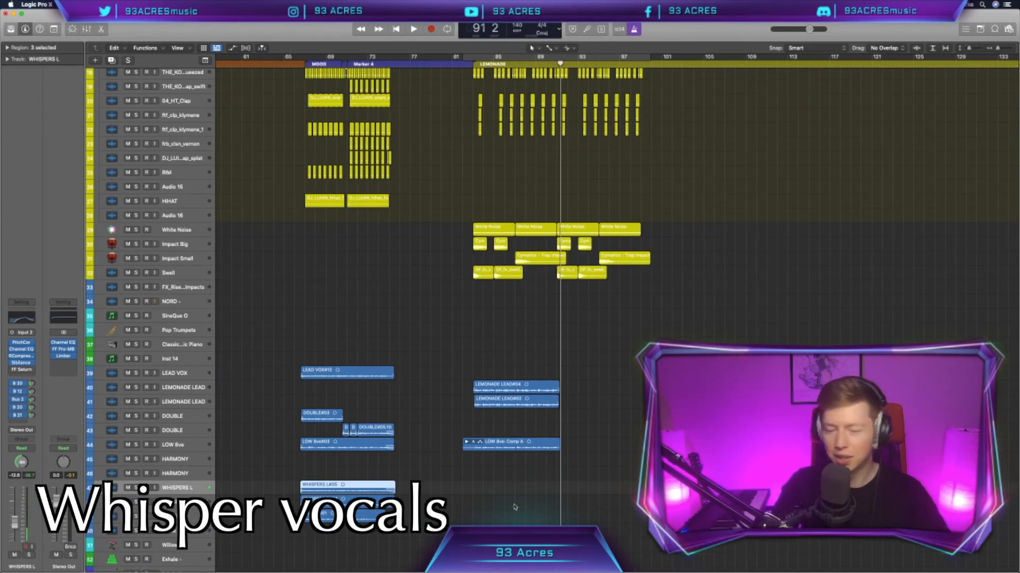
- Trim the end of the WHISPERS R region back to just after bar 91, near the end of the lead vocals
{"action": "key", "text": "Return"}
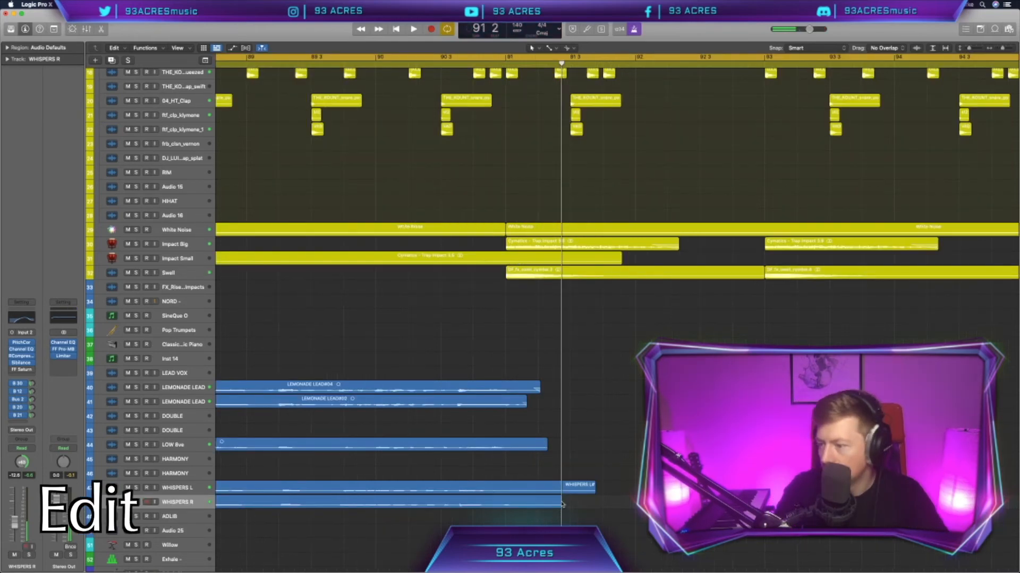
{"action": "left_click_drag", "start_coordinate": [560, 506], "coordinate": [530, 507]}
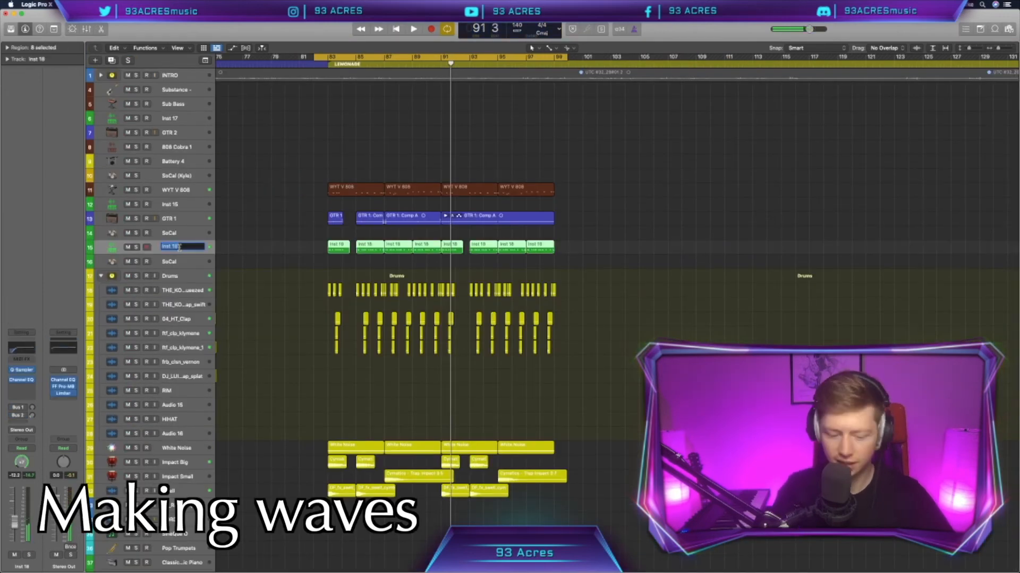
- Rename the Inst 18 hi-hat track as HH
{"action": "type", "text": "H"}
{"action": "key", "text": "Return"}
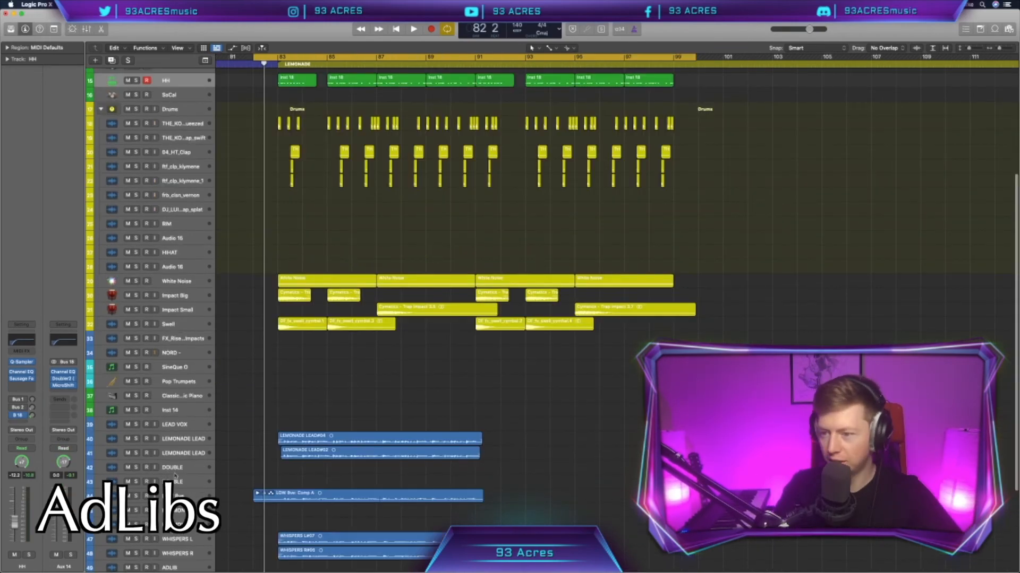
- Delete the ADLIB take along with its audio file and record a new take on the ADLIB track
{"action": "scroll", "coordinate": [308, 546], "scroll_direction": "down", "scroll_amount": 4}
{"action": "key", "text": "Delete"}
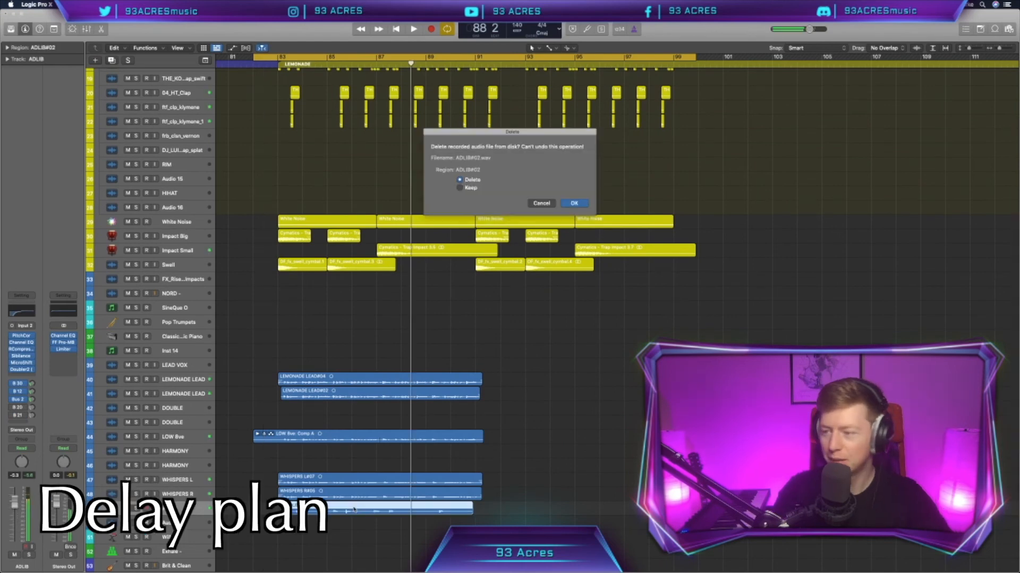
{"action": "key", "text": "Return"}
{"action": "key", "text": "r"}
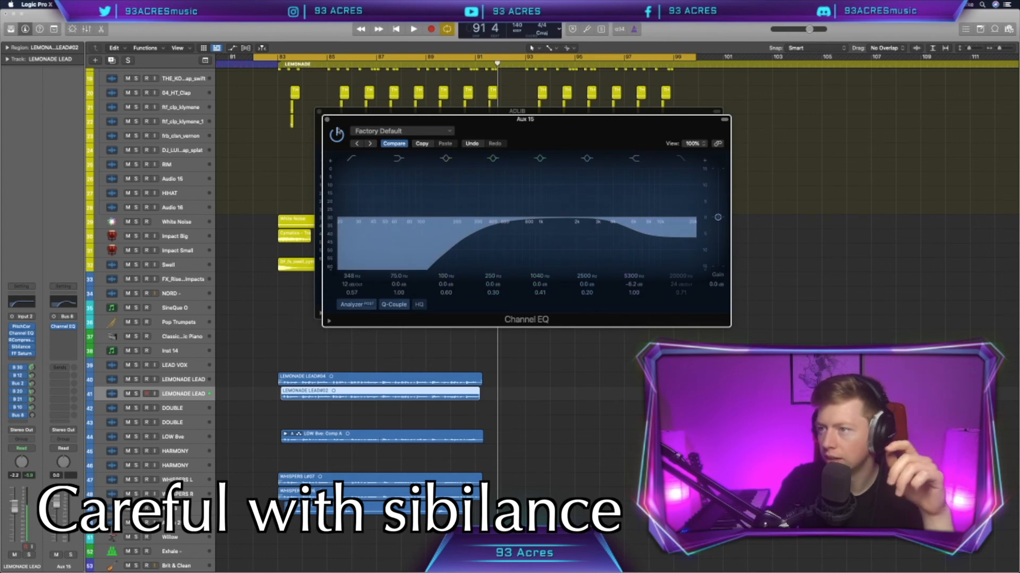
- Close the open Channel EQ windows and insert Soundtoys Decapitator after the Channel EQ on Aux 15, keeping its default settings
{"action": "left_click", "coordinate": [328, 121]}
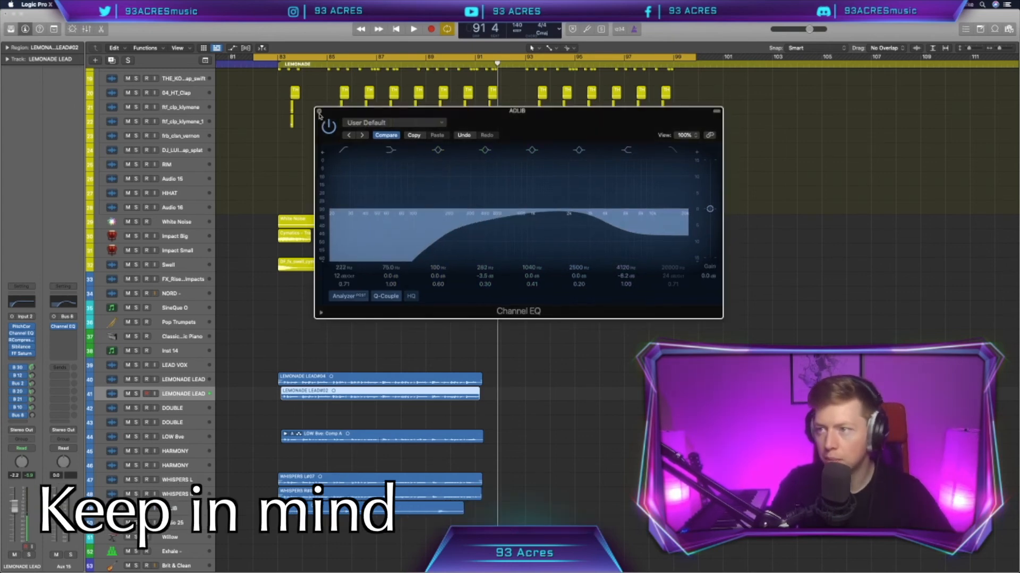
{"action": "left_click", "coordinate": [319, 113]}
{"action": "left_click", "coordinate": [64, 333]}
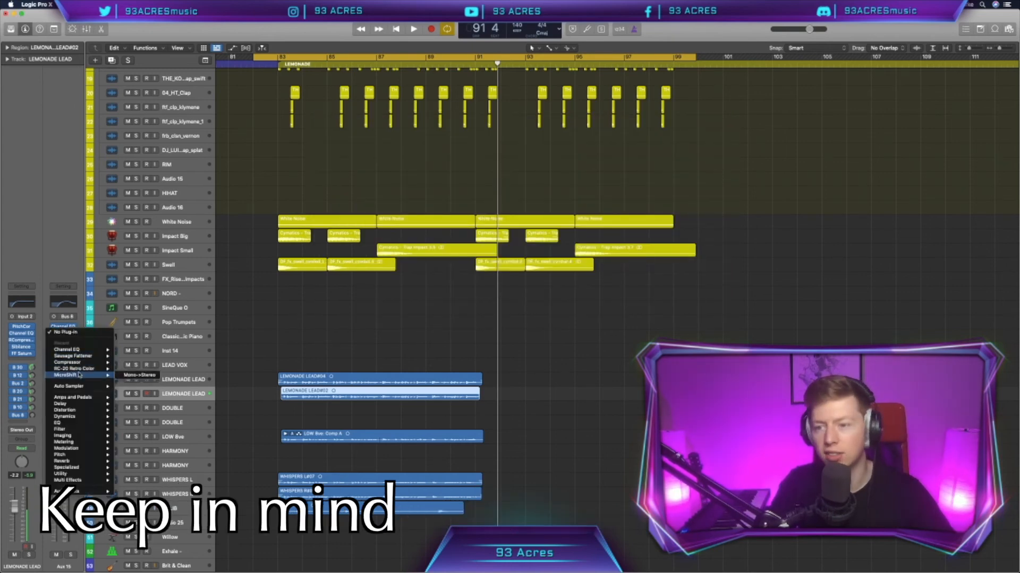
{"action": "mouse_move", "coordinate": [84, 417]}
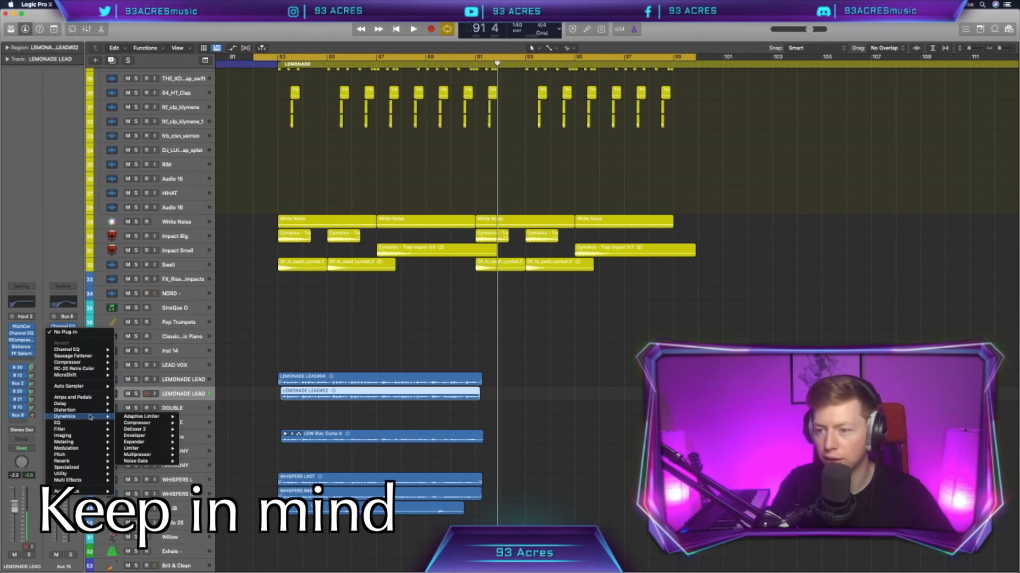
{"action": "mouse_move", "coordinate": [74, 491]}
{"action": "mouse_move", "coordinate": [154, 535]}
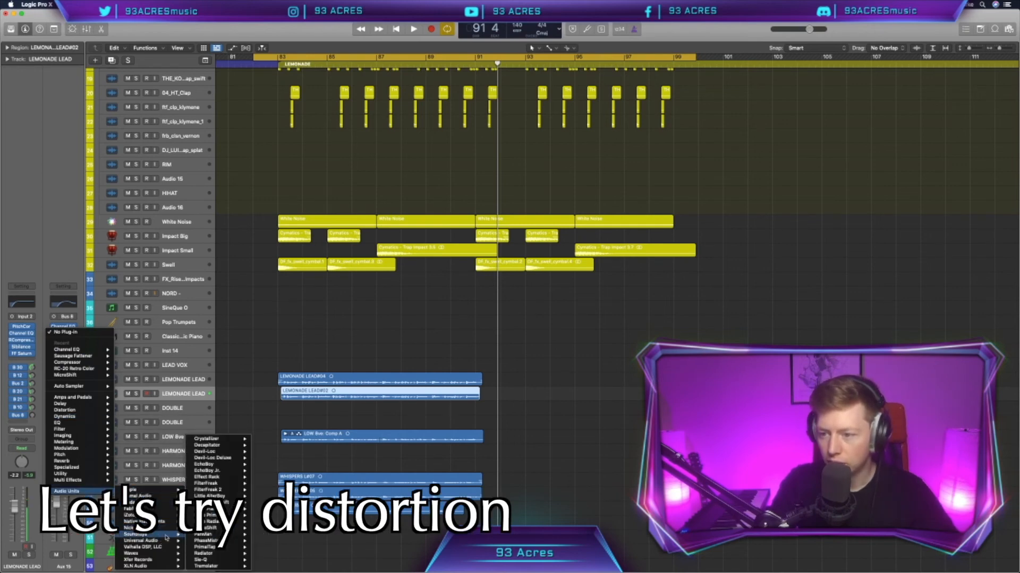
{"action": "left_click", "coordinate": [217, 445]}
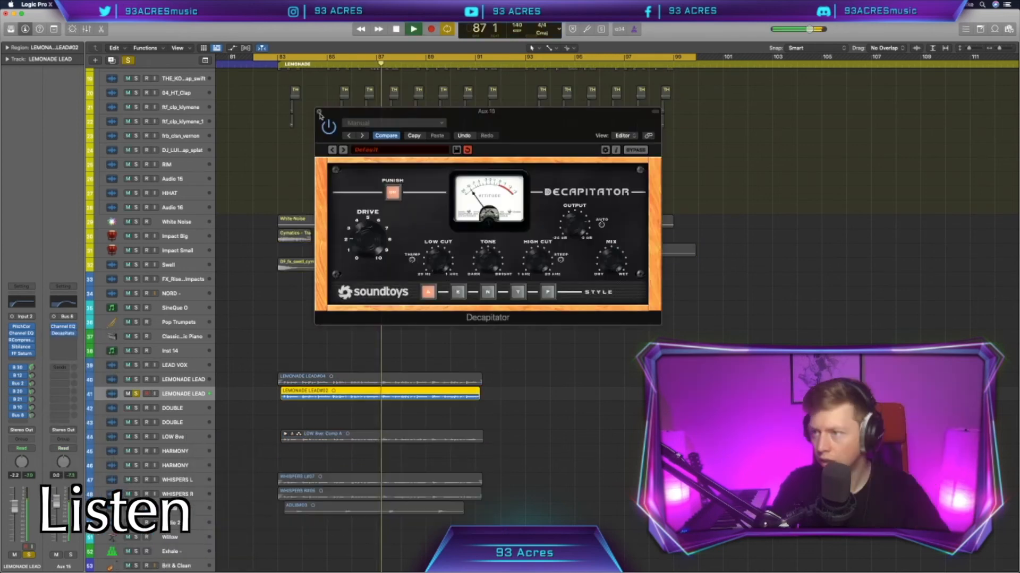
{"action": "left_click", "coordinate": [320, 117]}
- Solo the vocal tracks from LEMONADE LEAD through ADLIB and listen to the layered vocals together
{"action": "left_click", "coordinate": [303, 294]}
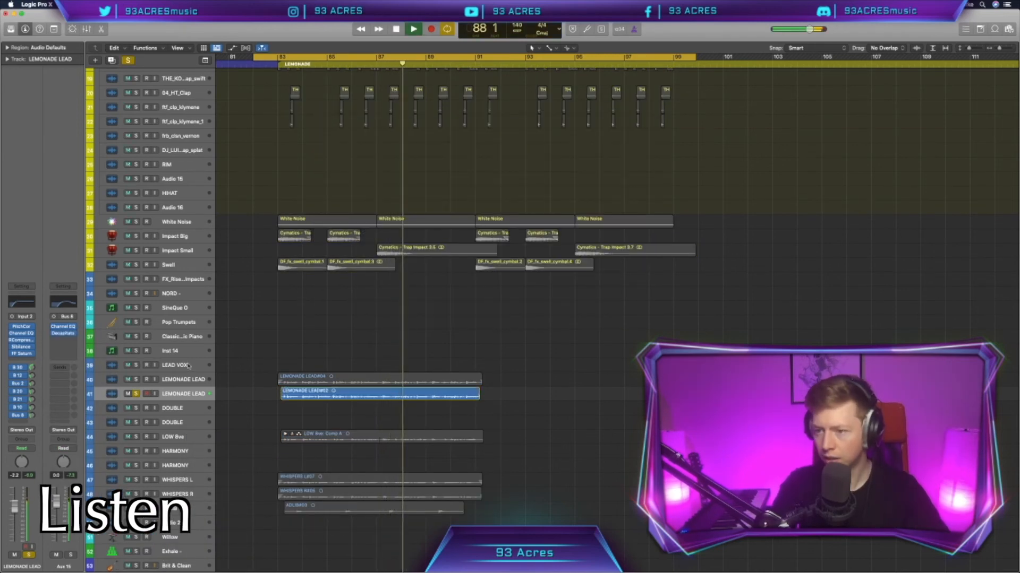
{"action": "left_click", "coordinate": [136, 380]}
{"action": "left_click_drag", "start_coordinate": [135, 380], "coordinate": [133, 472]}
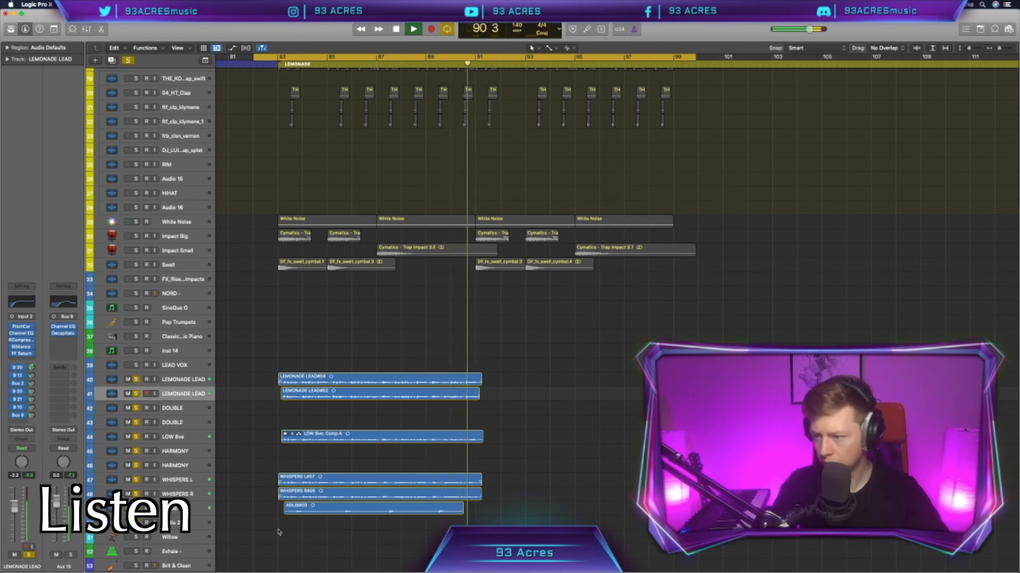
{"action": "left_click", "coordinate": [212, 508]}
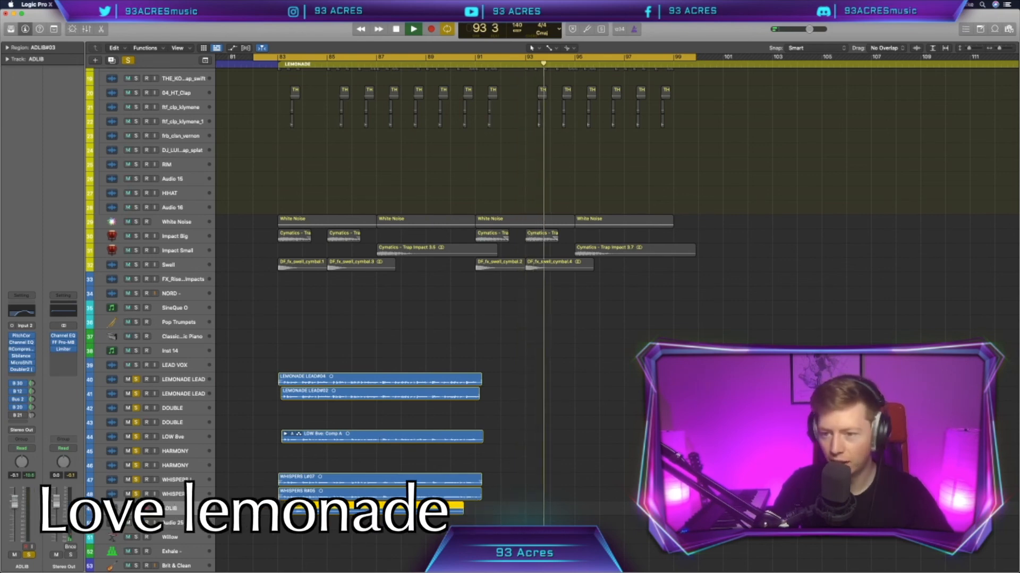
{"action": "key", "text": "space"}
- Play back the LEMONADE section with the full arrangement unsoloed and review its tracks from vocals up to the 808
{"action": "left_click", "coordinate": [398, 344]}
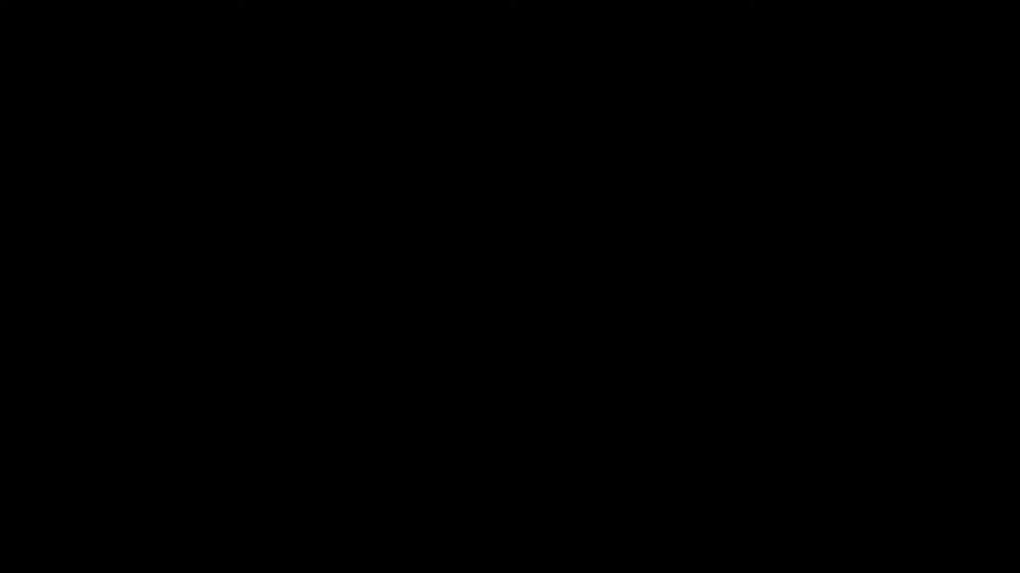
{"action": "key", "text": "space"}
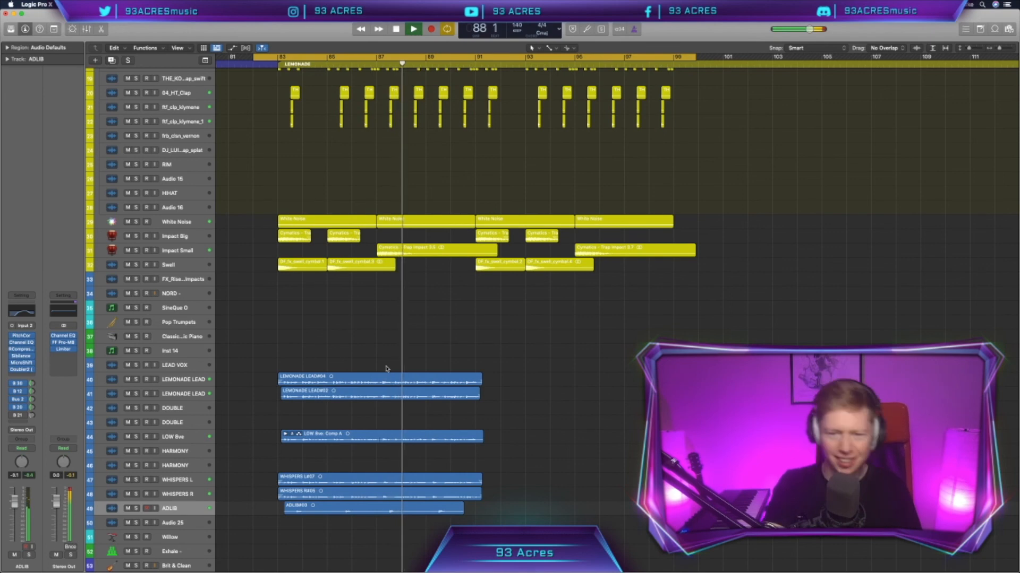
{"action": "scroll", "coordinate": [386, 368], "scroll_direction": "up", "scroll_amount": 5}
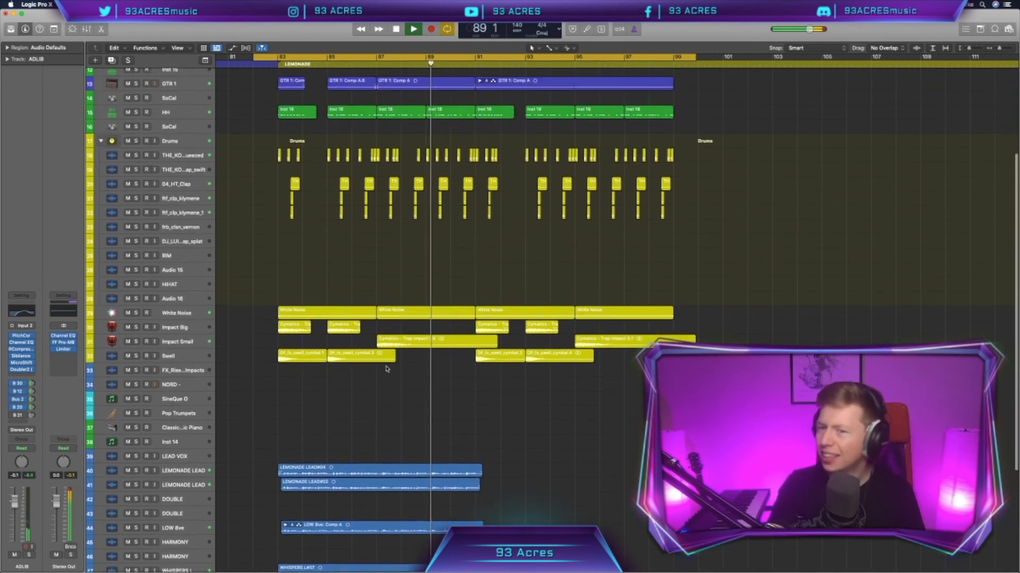
{"action": "scroll", "coordinate": [386, 368], "scroll_direction": "up", "scroll_amount": 6}
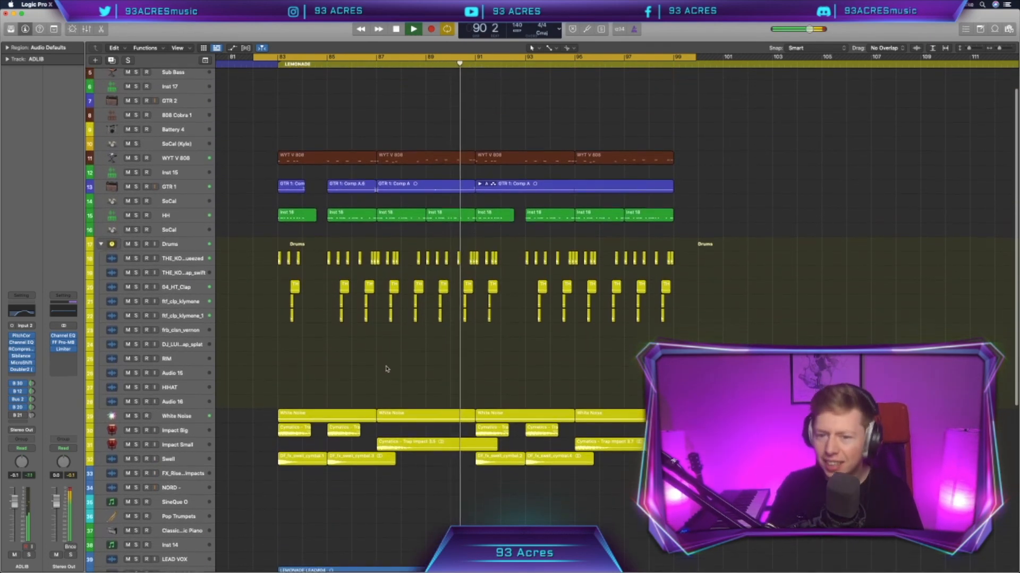